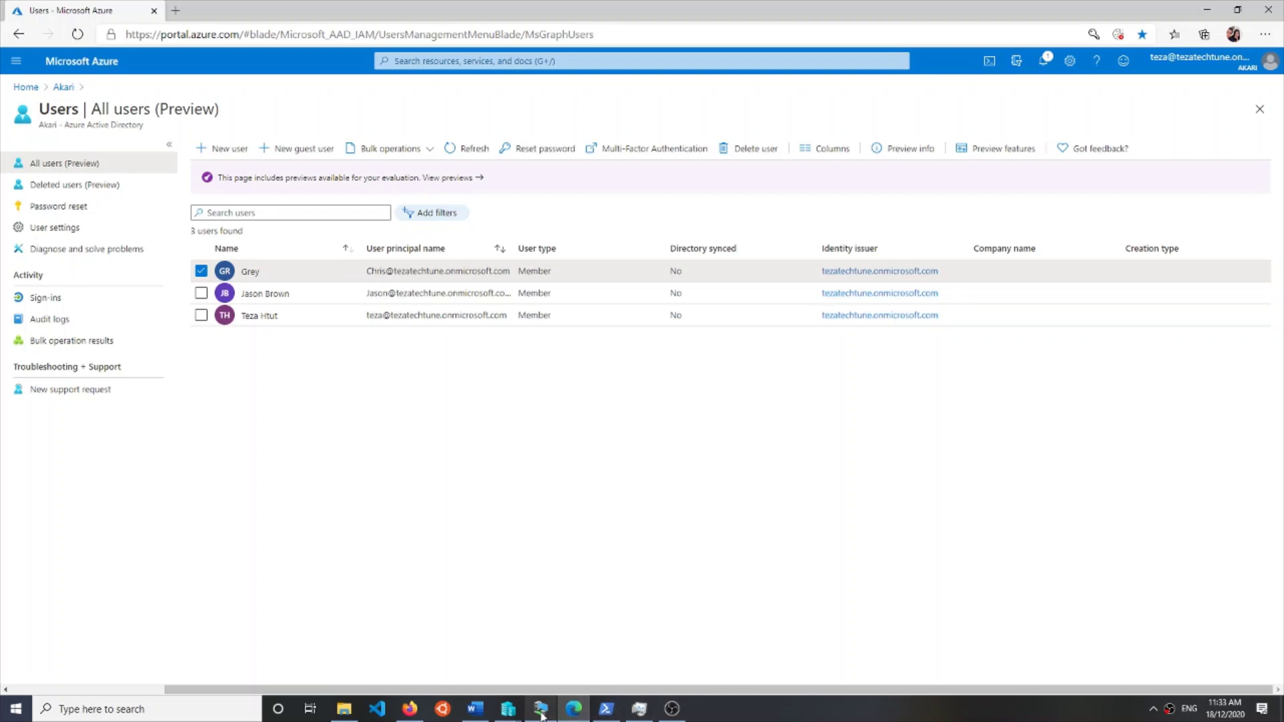
- Bring up the servA virtual machine window showing the Azure AD Connect welcome screen
left_click(542, 711)
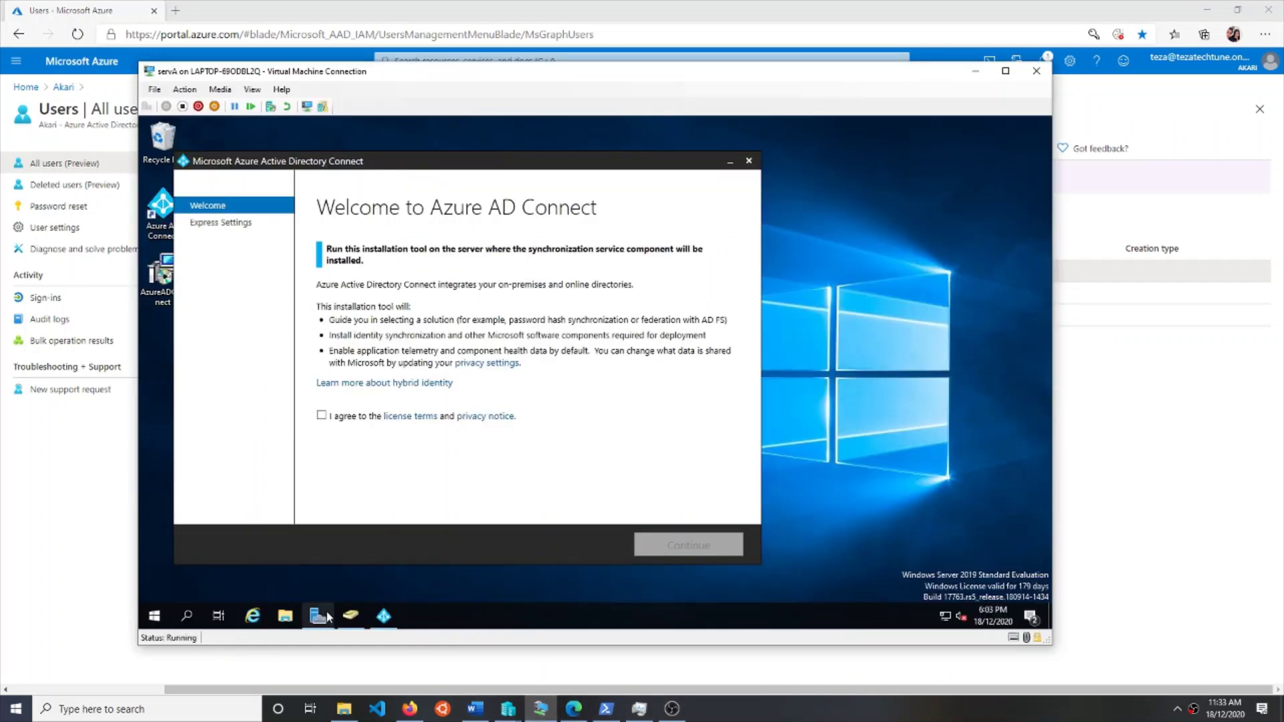
- Open Server Manager and Active Directory Users and Computers to review the on-premises users
left_click(319, 616)
left_click(350, 615)
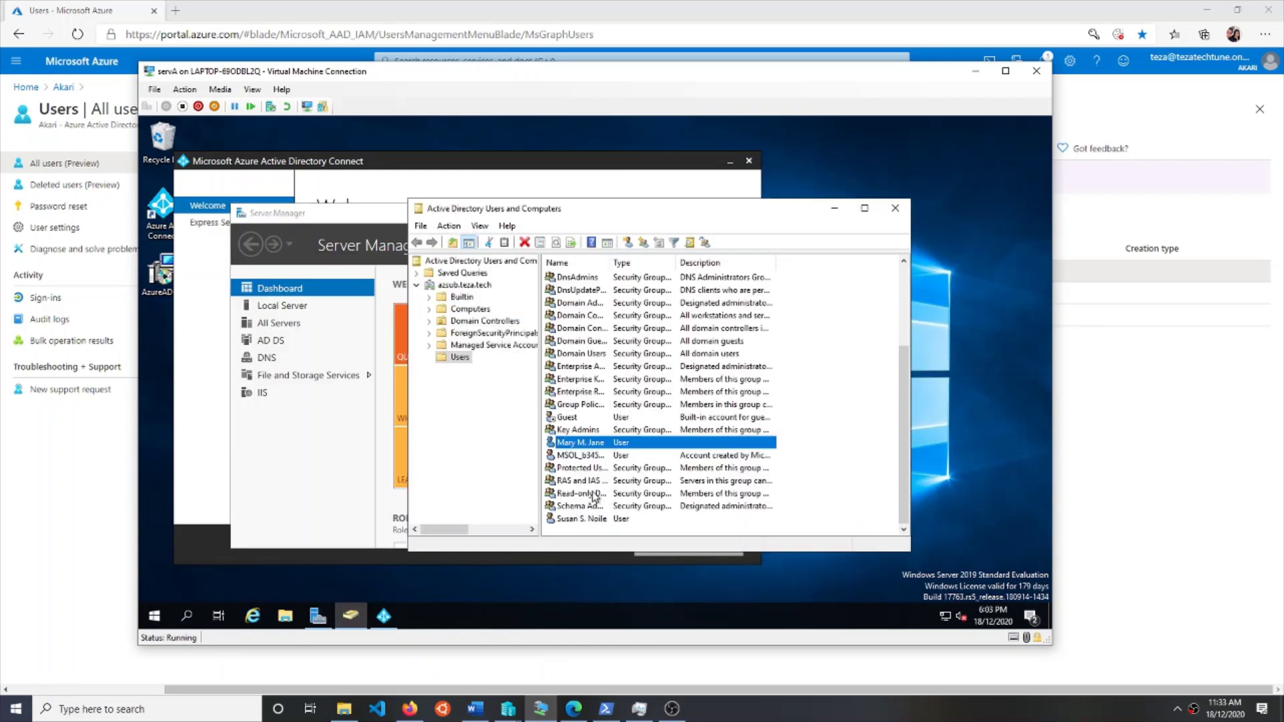
left_click(591, 522)
left_click(600, 445)
left_click(880, 355)
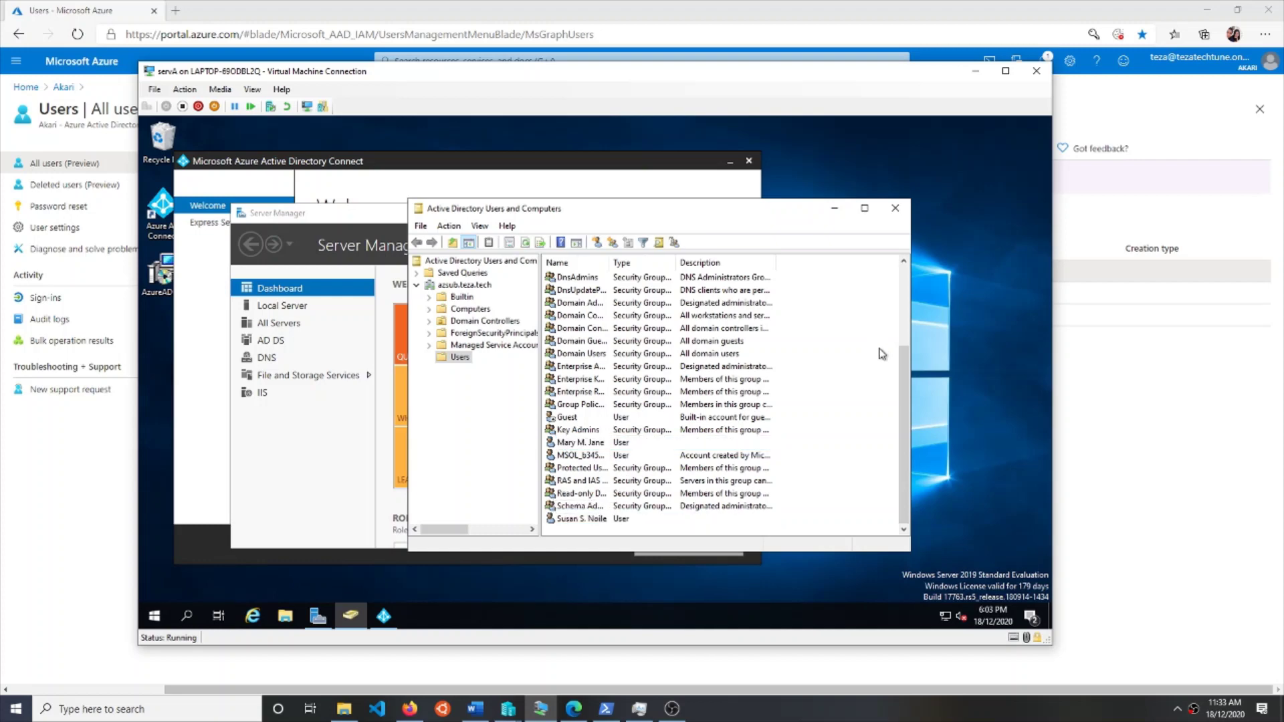
- Minimize Server Manager and center the Azure AD Connect wizard on the desktop
left_click(975, 71)
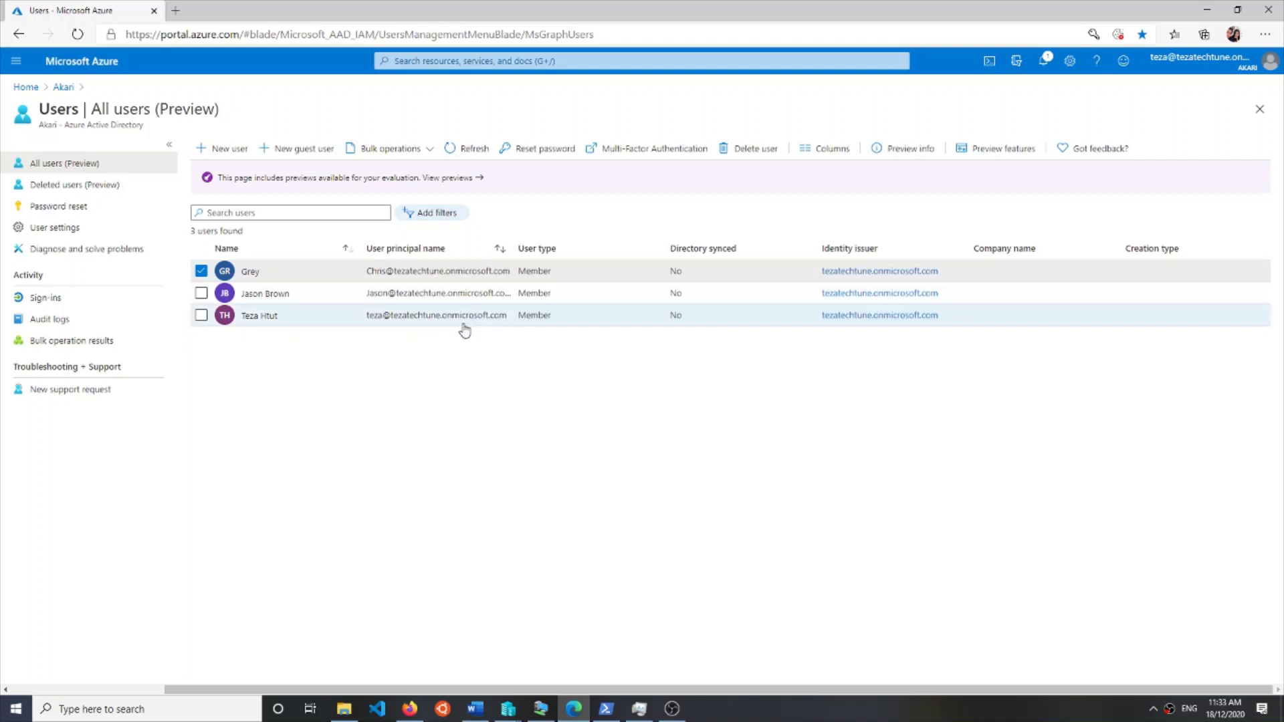
left_click(540, 709)
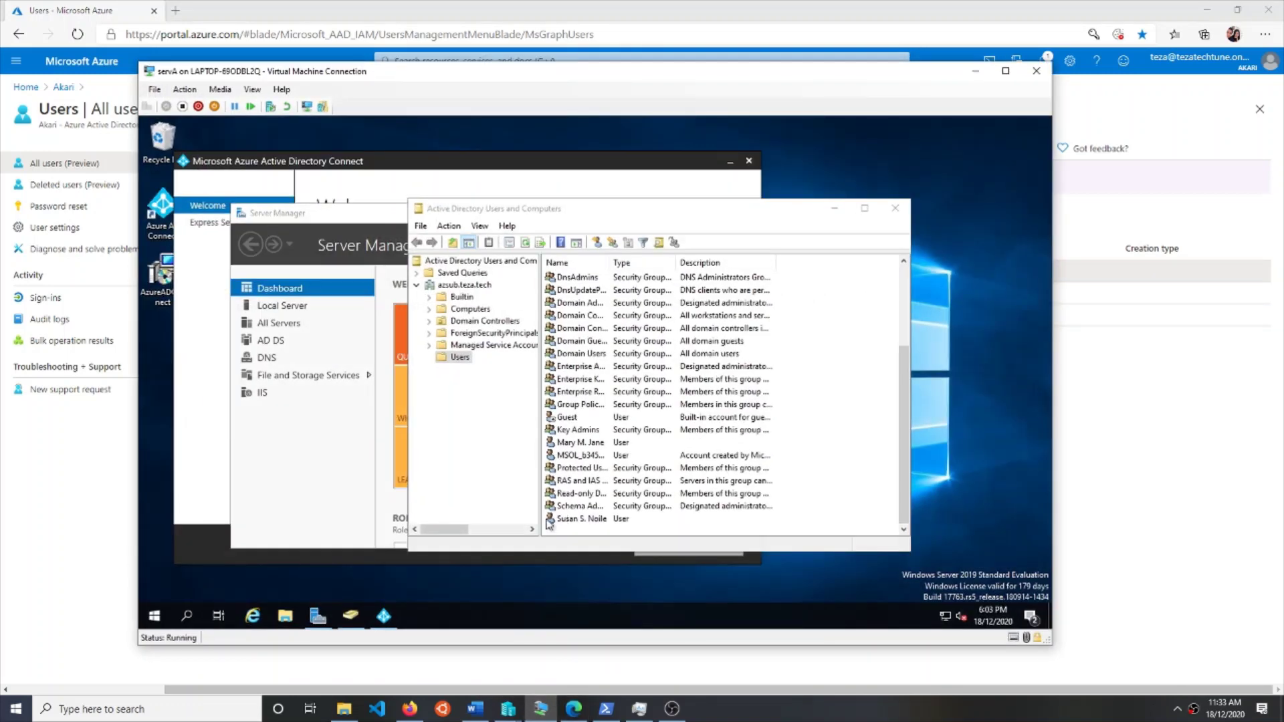
left_click(355, 213)
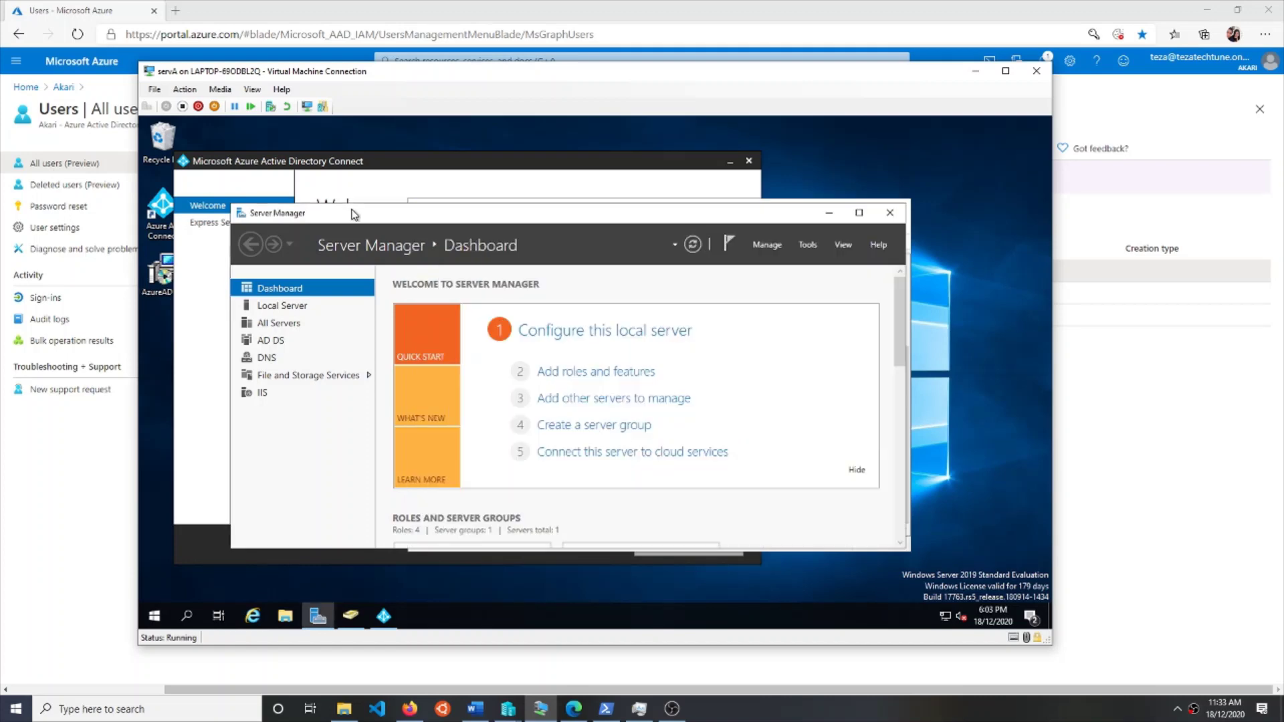
left_click(830, 213)
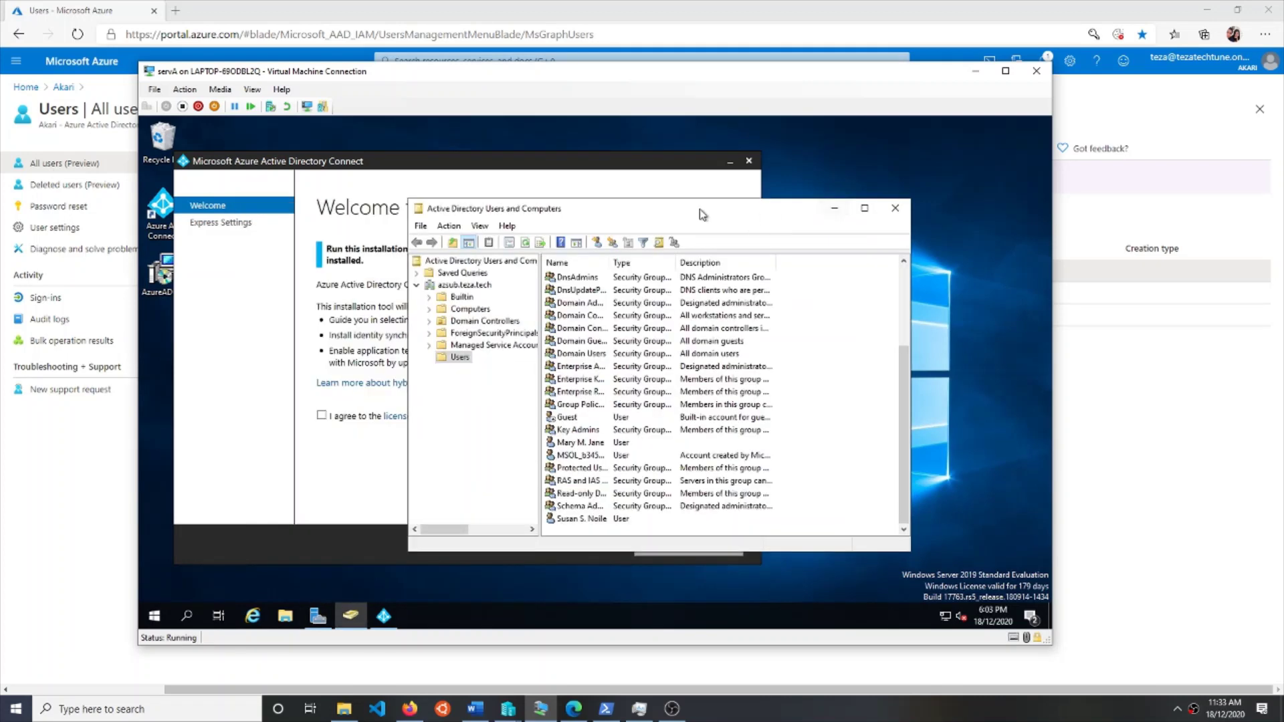
left_click(588, 178)
left_click_drag(368, 166, 555, 160)
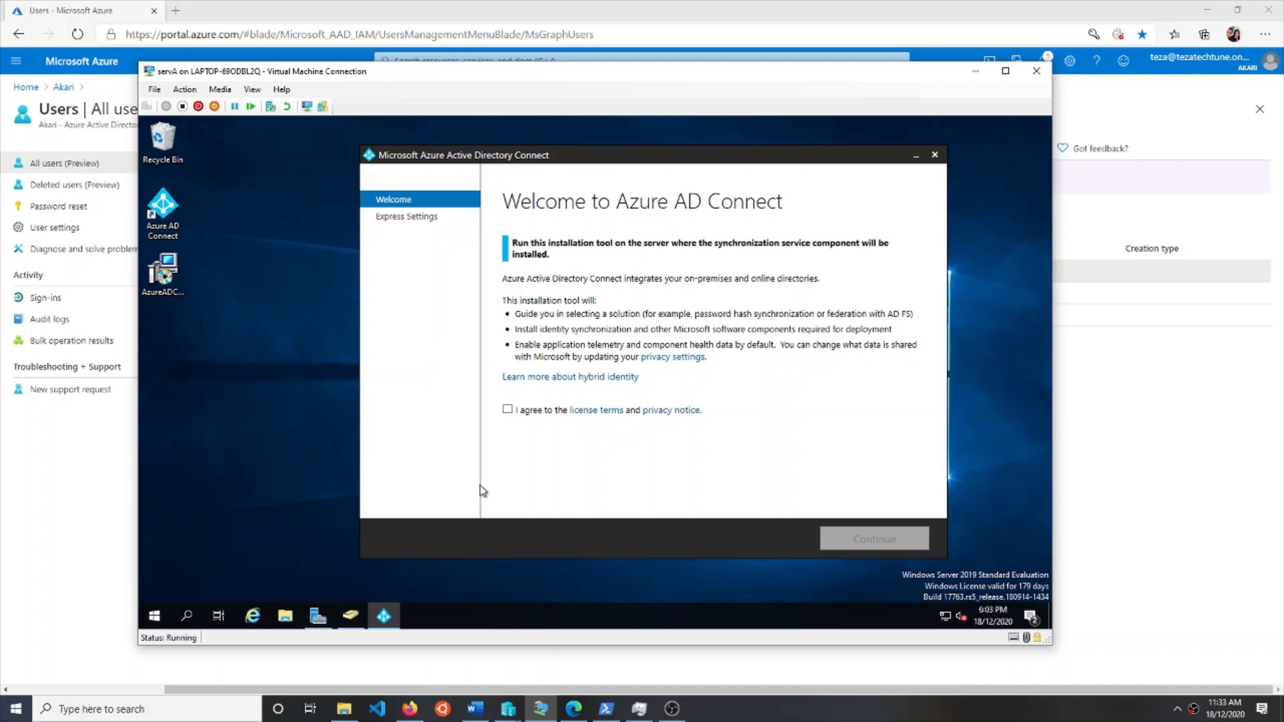
- Agree to the license terms and privacy notice and continue to Express Settings
left_click(507, 410)
left_click(836, 539)
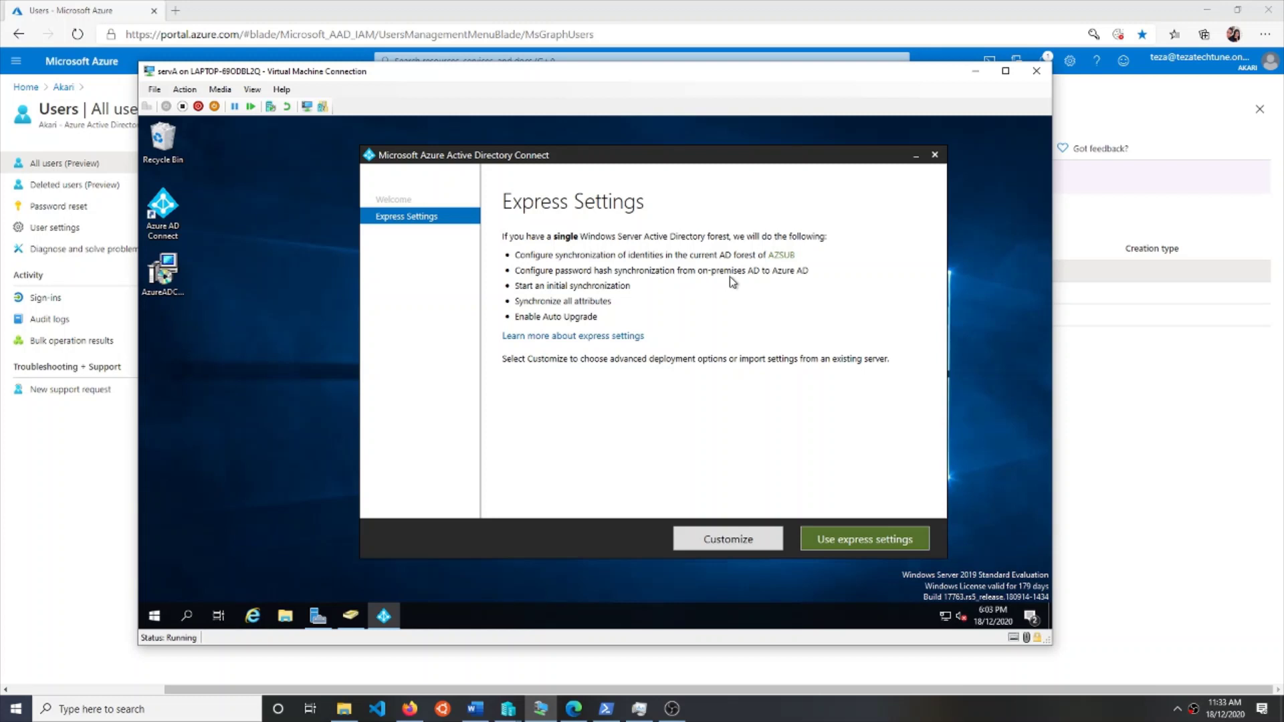
- Choose express settings and sign in with the Azure AD global administrator's username and password
left_click(837, 540)
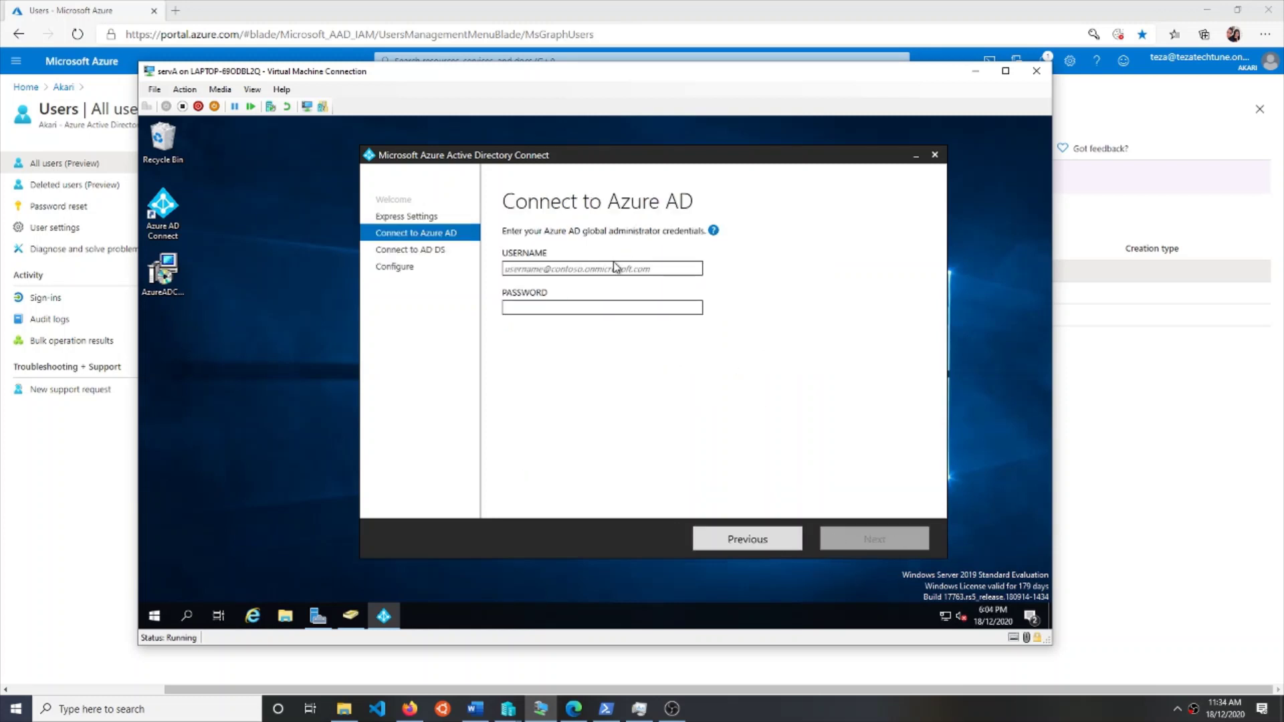
left_click(616, 268)
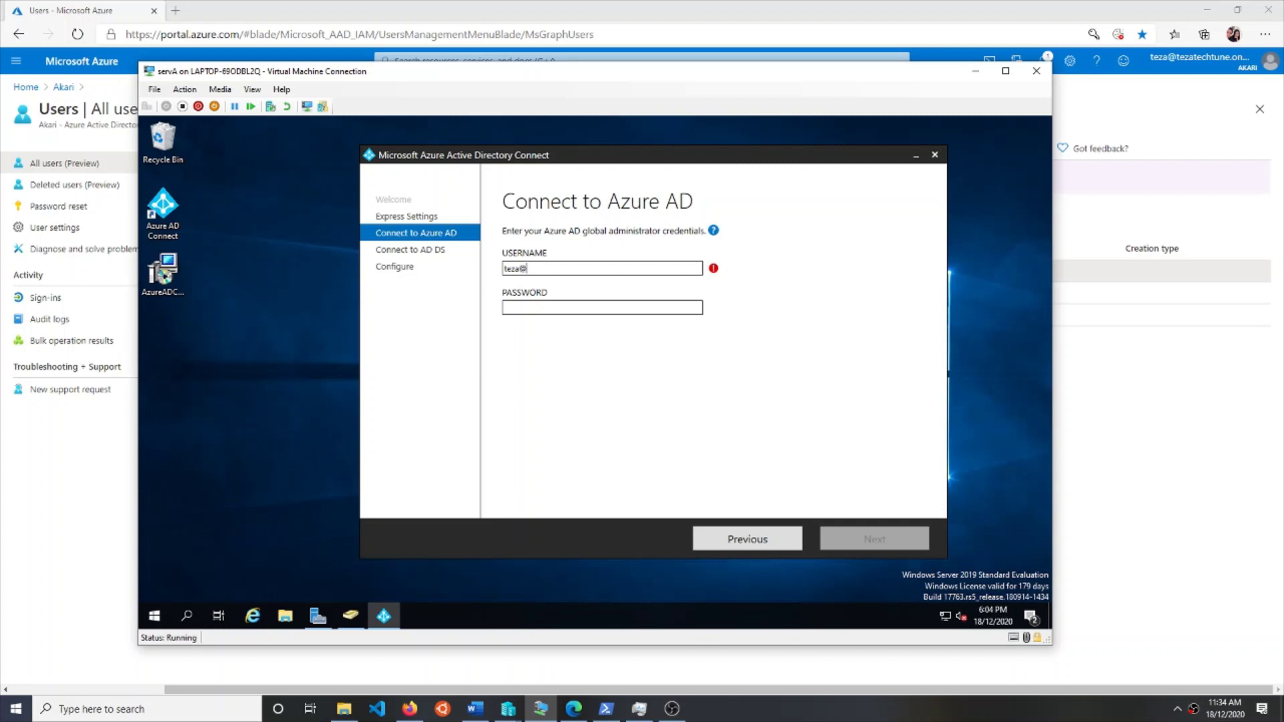
key("Tab")
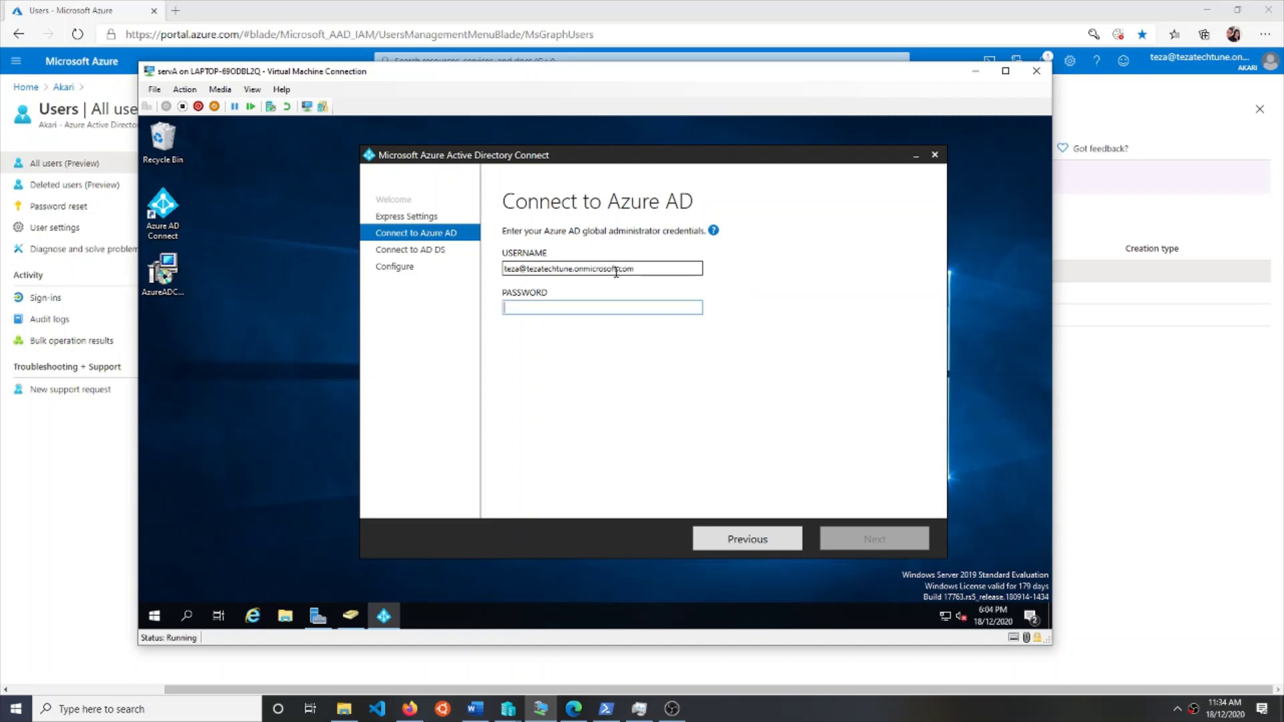
type("*******")
key("Return")
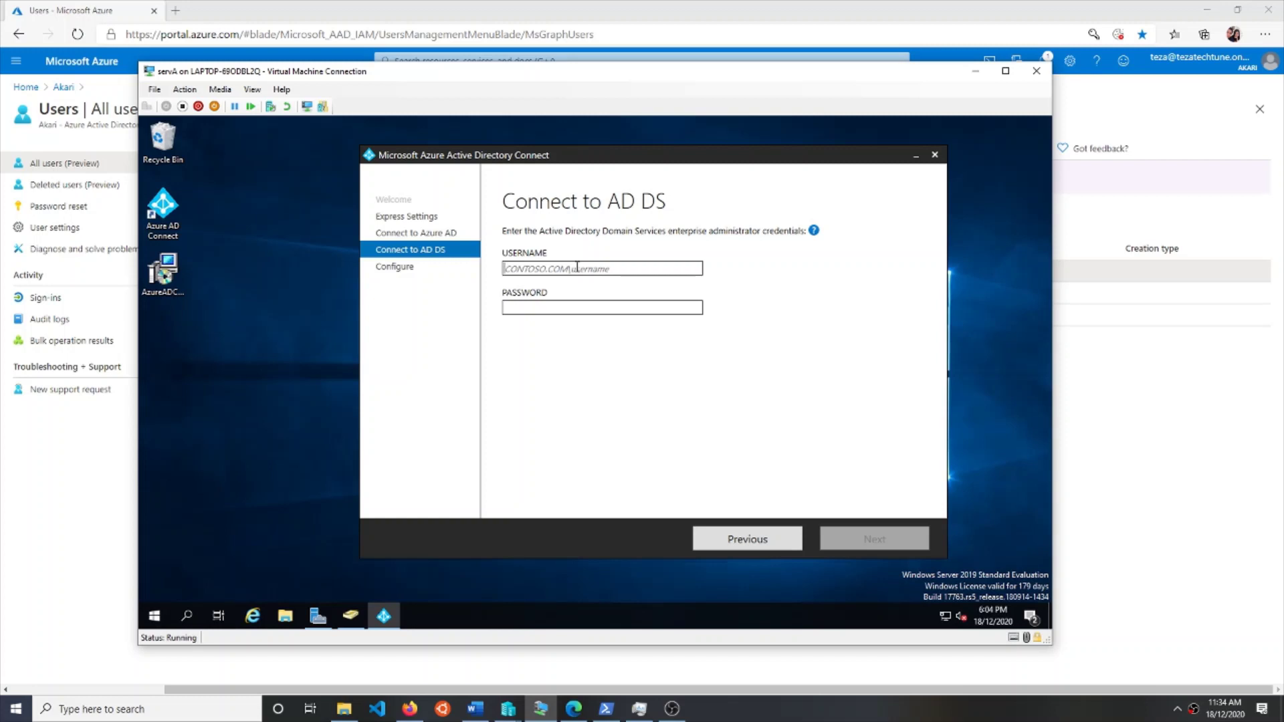
- Open Active Directory Users and Computers and move it aside to reveal the wizard
left_click(321, 616)
left_click(322, 615)
left_click(352, 616)
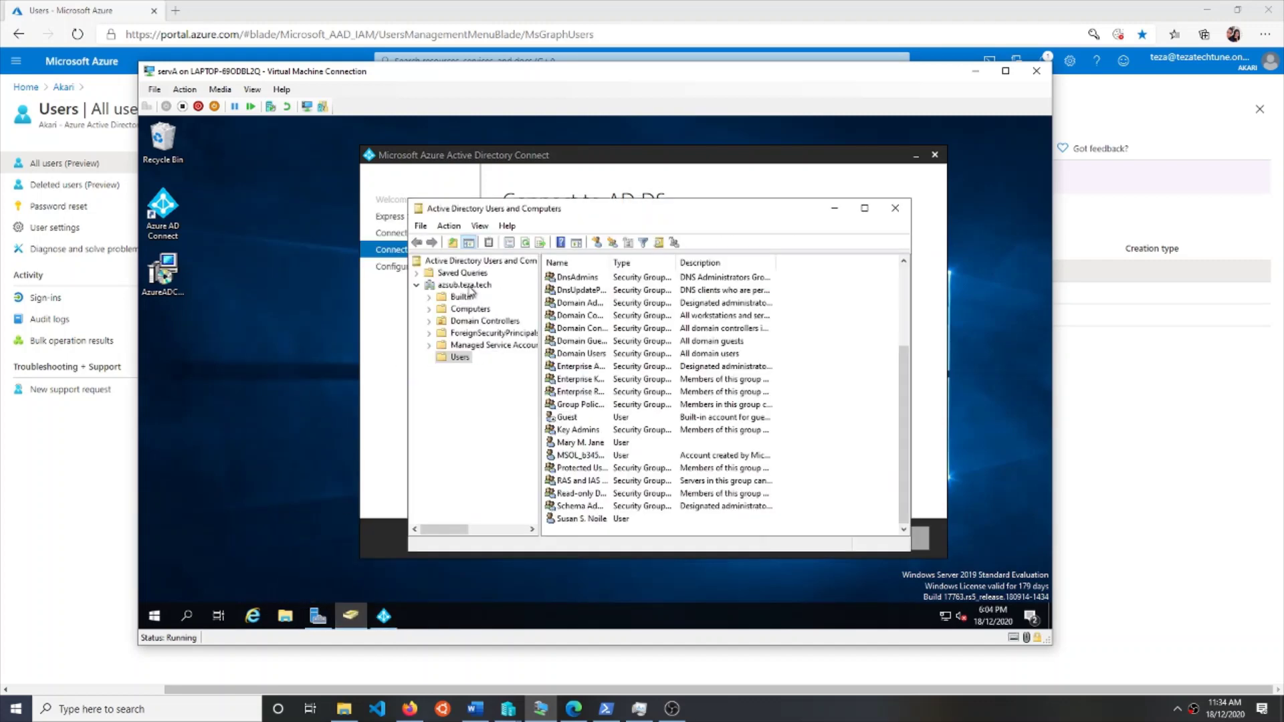
left_click_drag(606, 218, 429, 322)
left_click(550, 284)
- Enter the azsub.teza.tech domain administrator username and password on Connect to AD DS
left_click(594, 269)
type("azsub.teza")
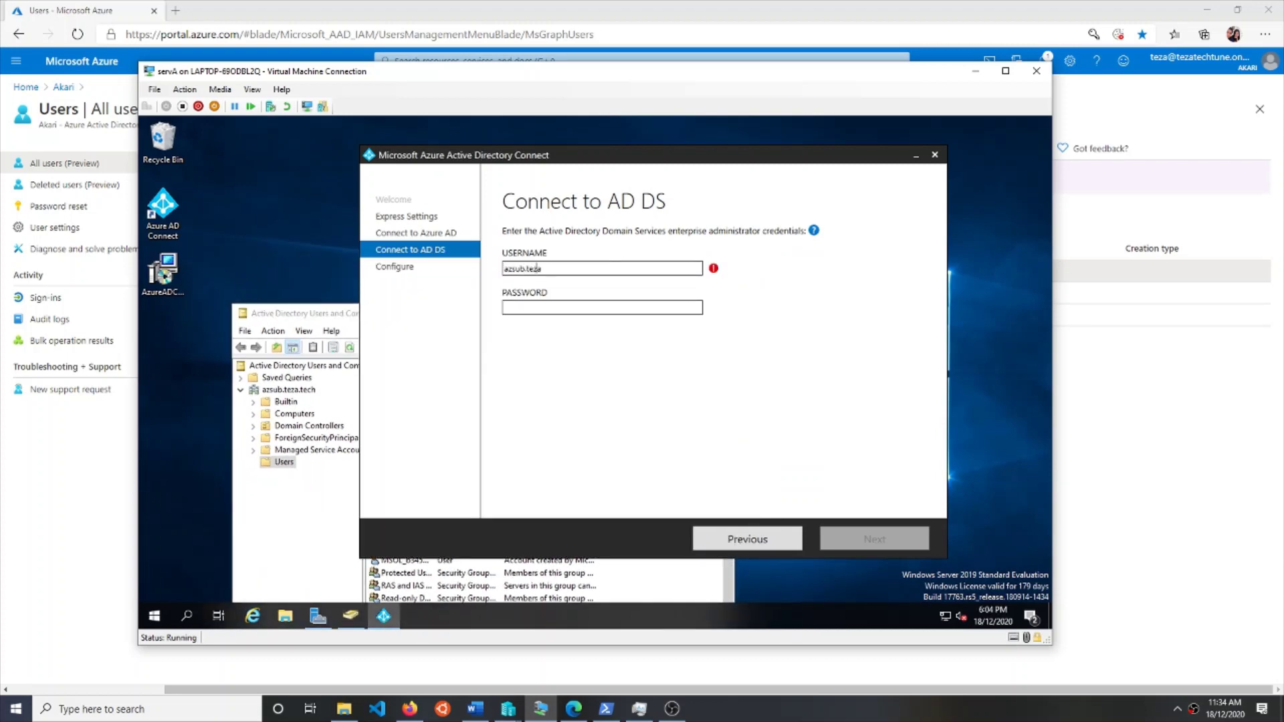
type(".tech\\Ad")
type("ministrator")
key("Tab")
type("P")
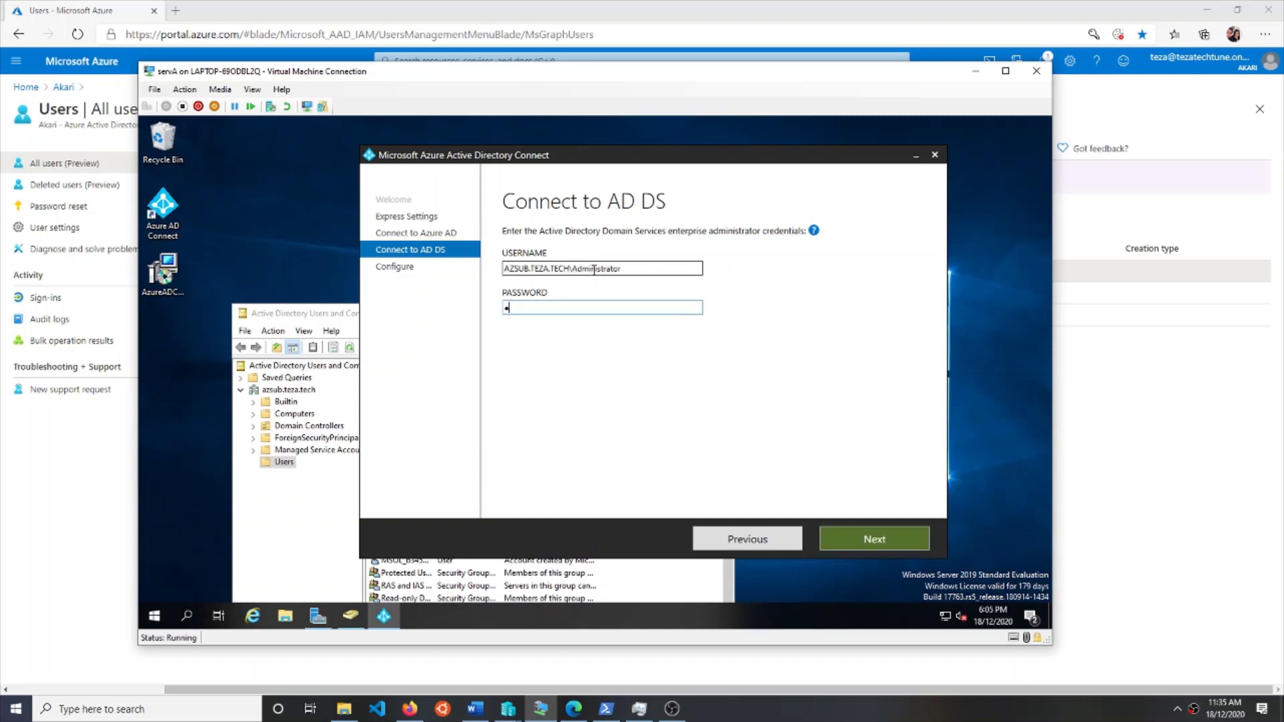
key("Return")
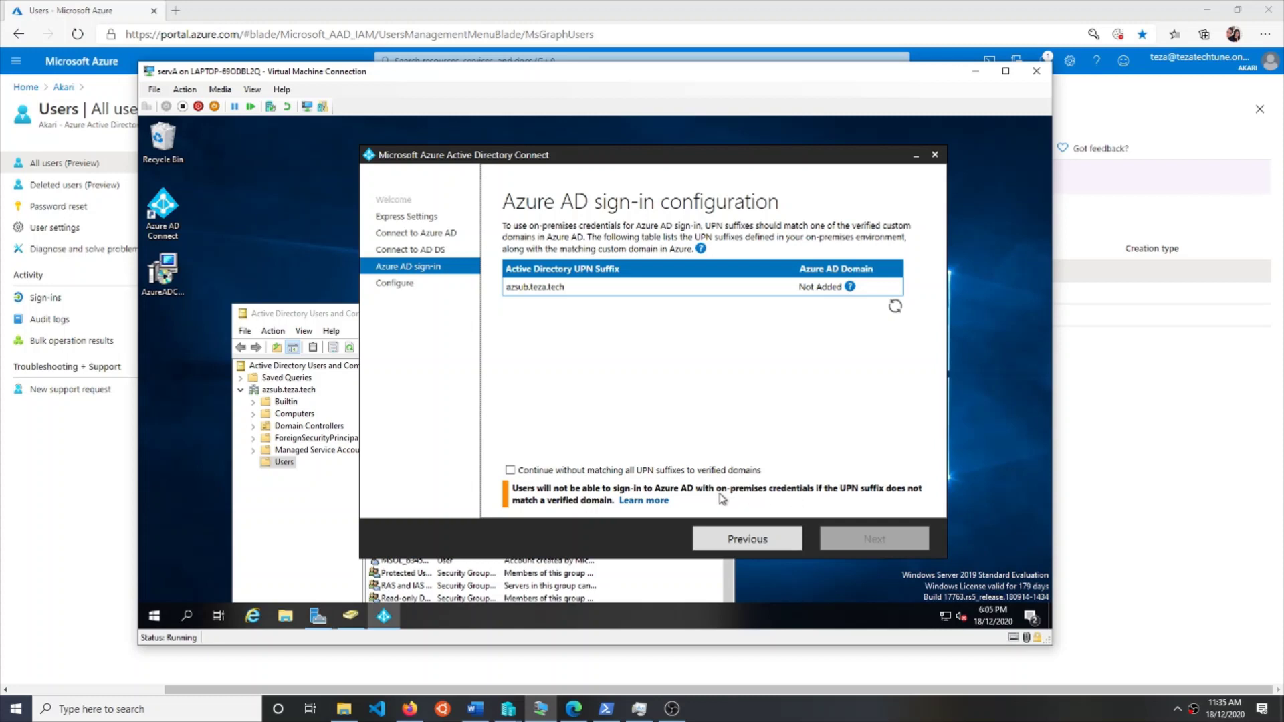
- Allow continuing without matching UPN suffixes to verified domains and proceed to Ready to configure
left_click(572, 471)
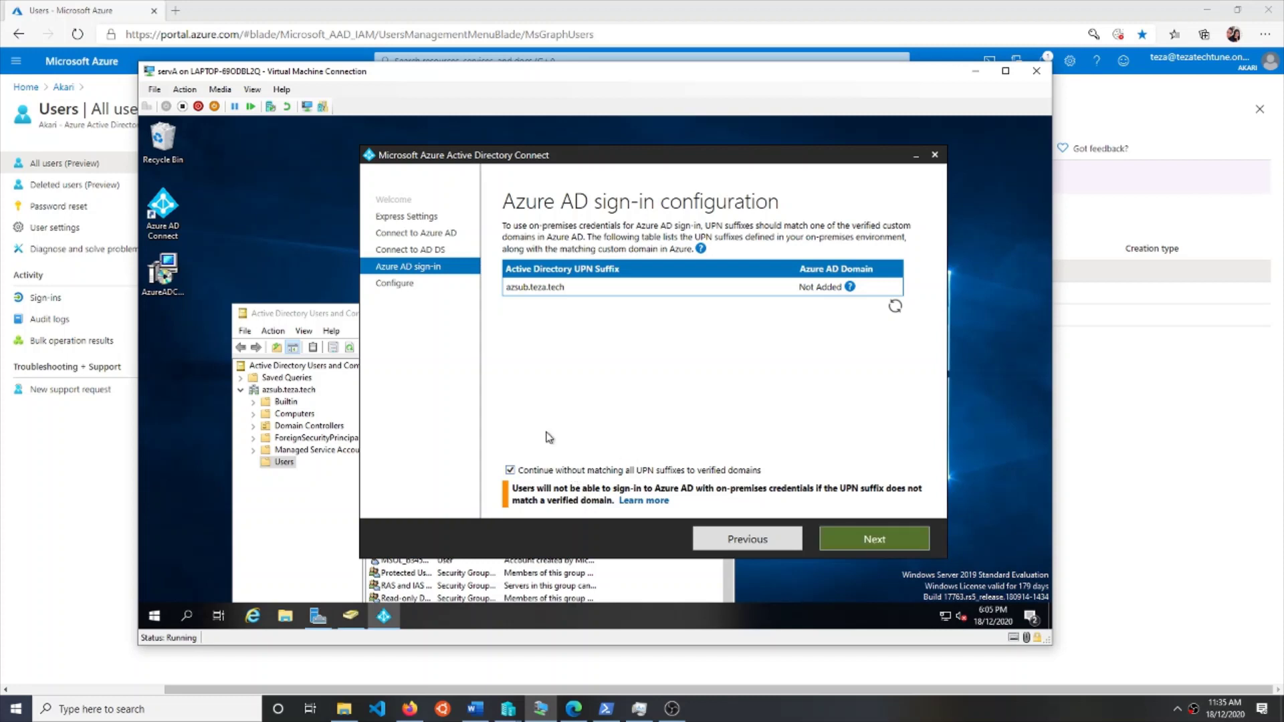
left_click(859, 530)
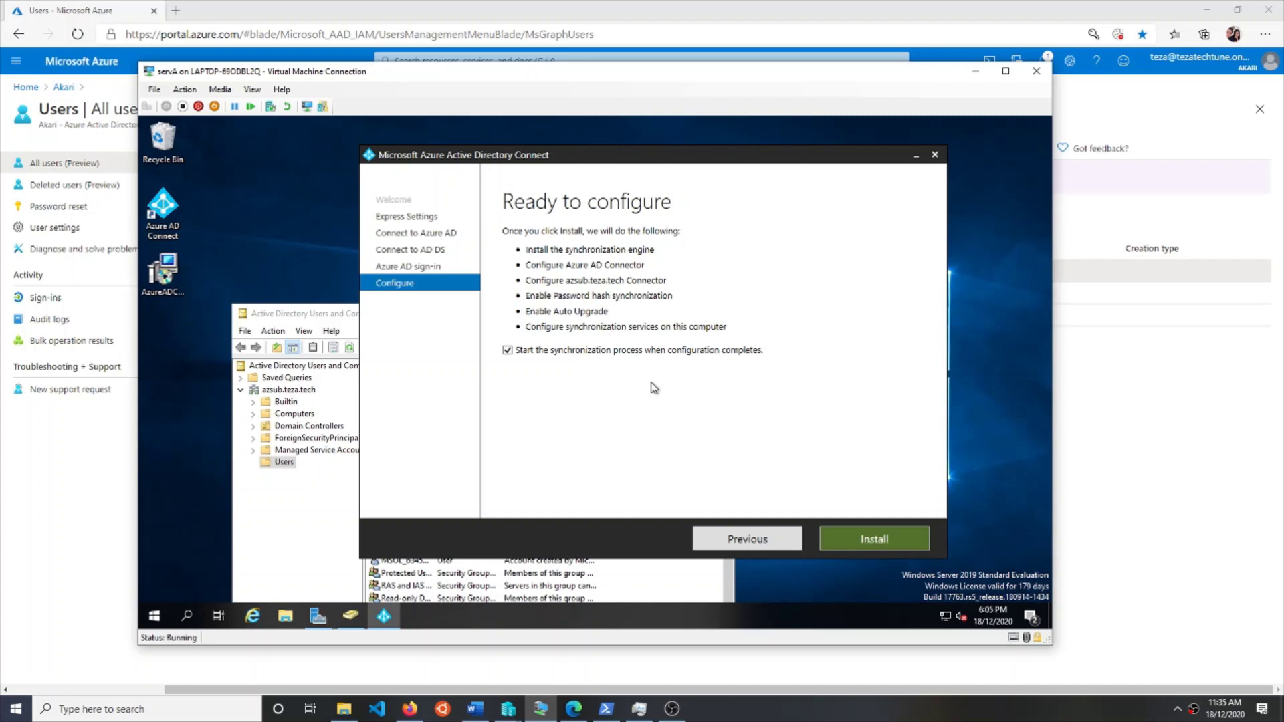
- Install the express configuration and wait until Configuration complete appears
left_click(848, 549)
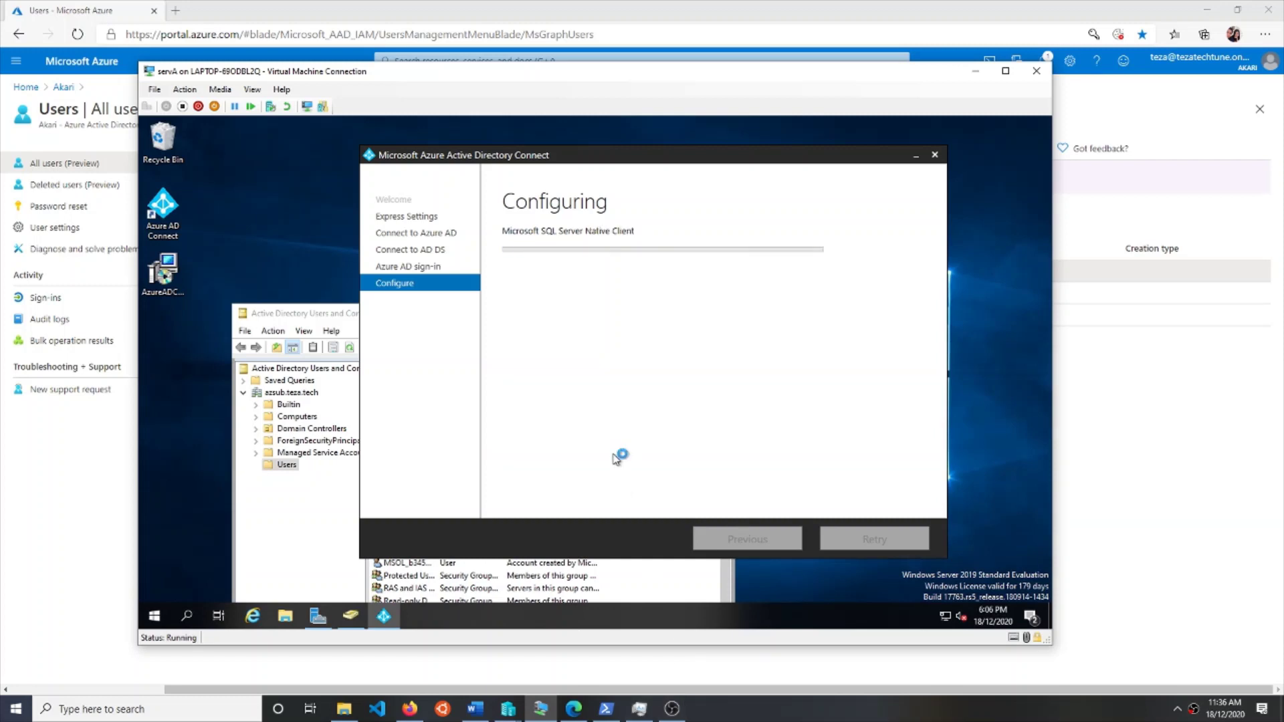
mouse_move(673, 711)
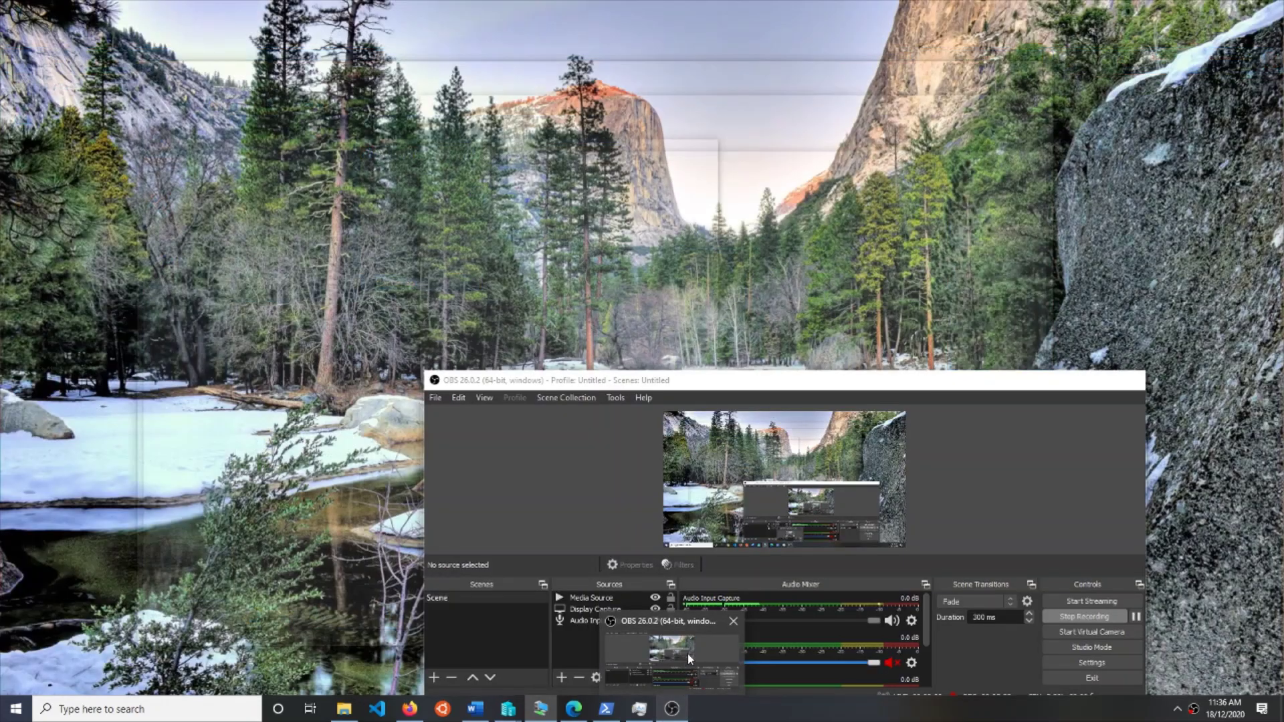
left_click(687, 653)
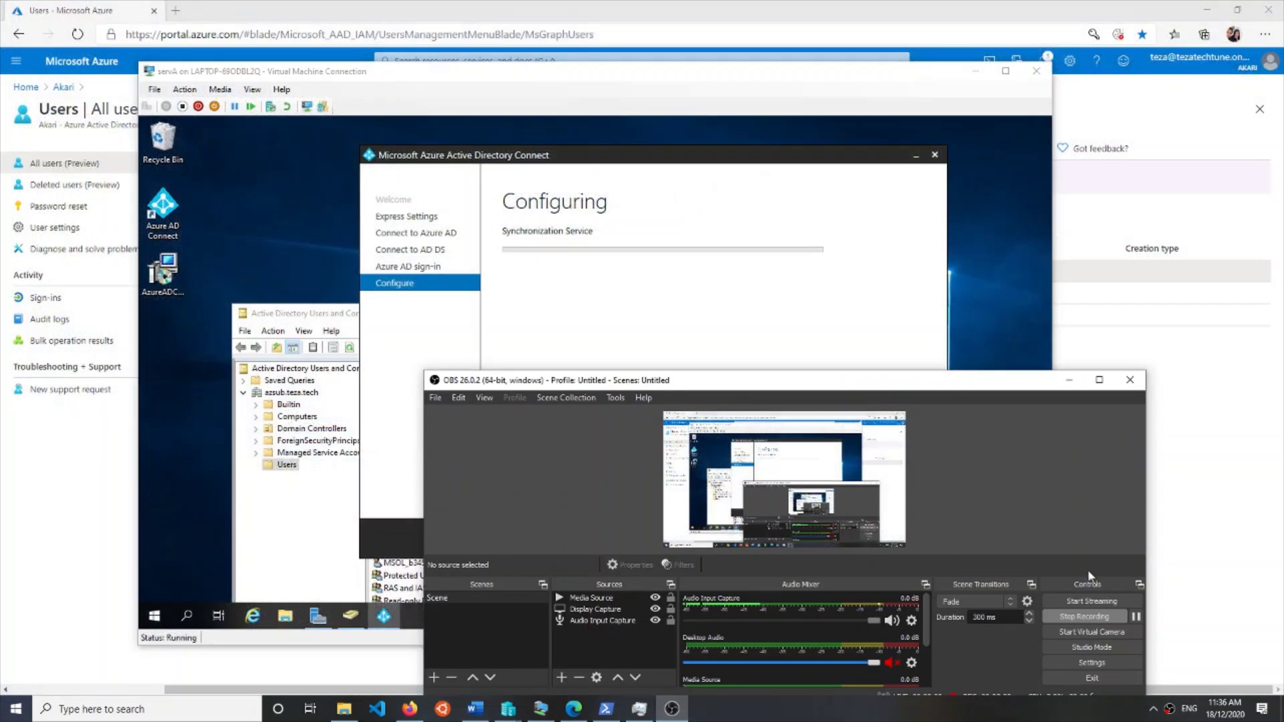
left_click(1135, 620)
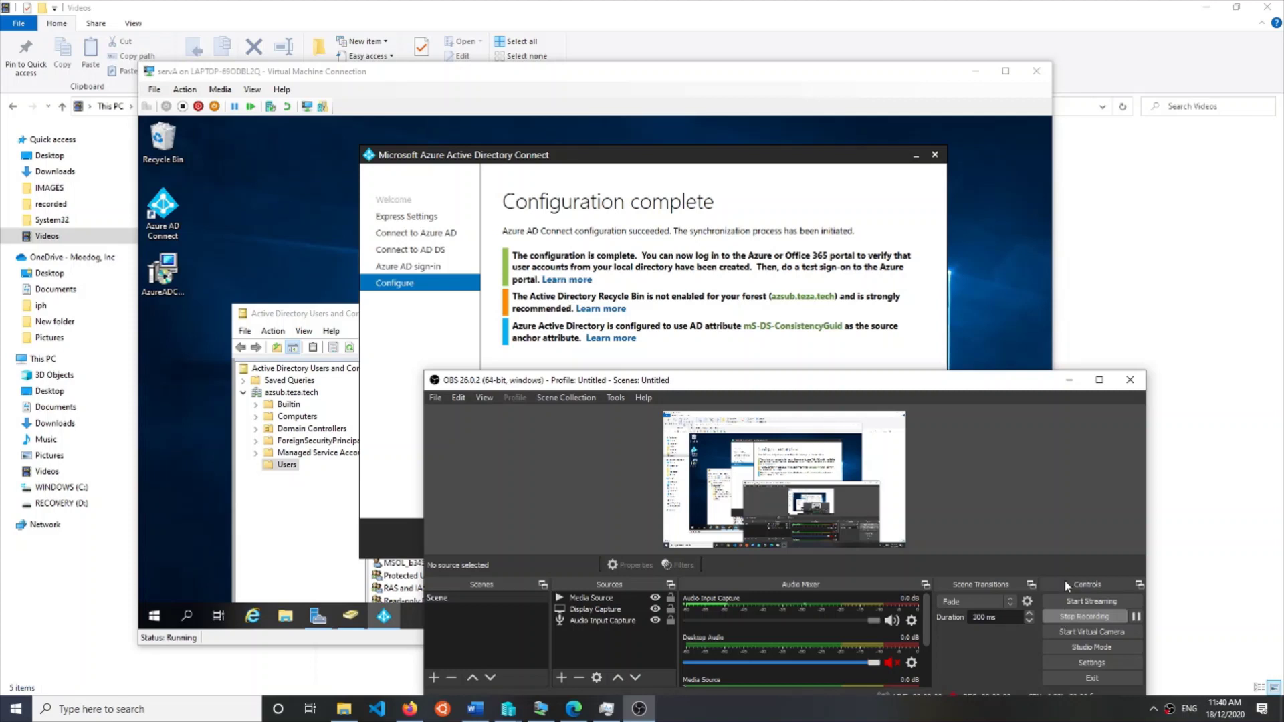
left_click(993, 306)
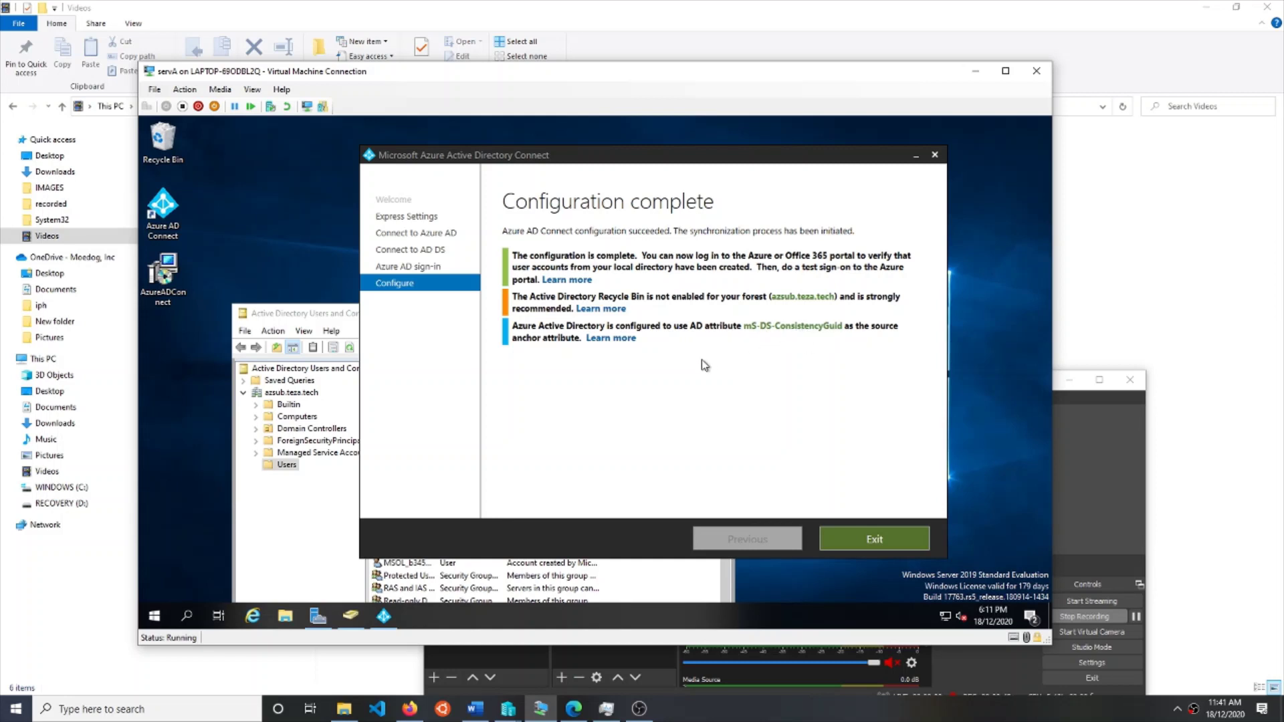
- Exit the completed wizard and look over the two on-premises user accounts
left_click(850, 547)
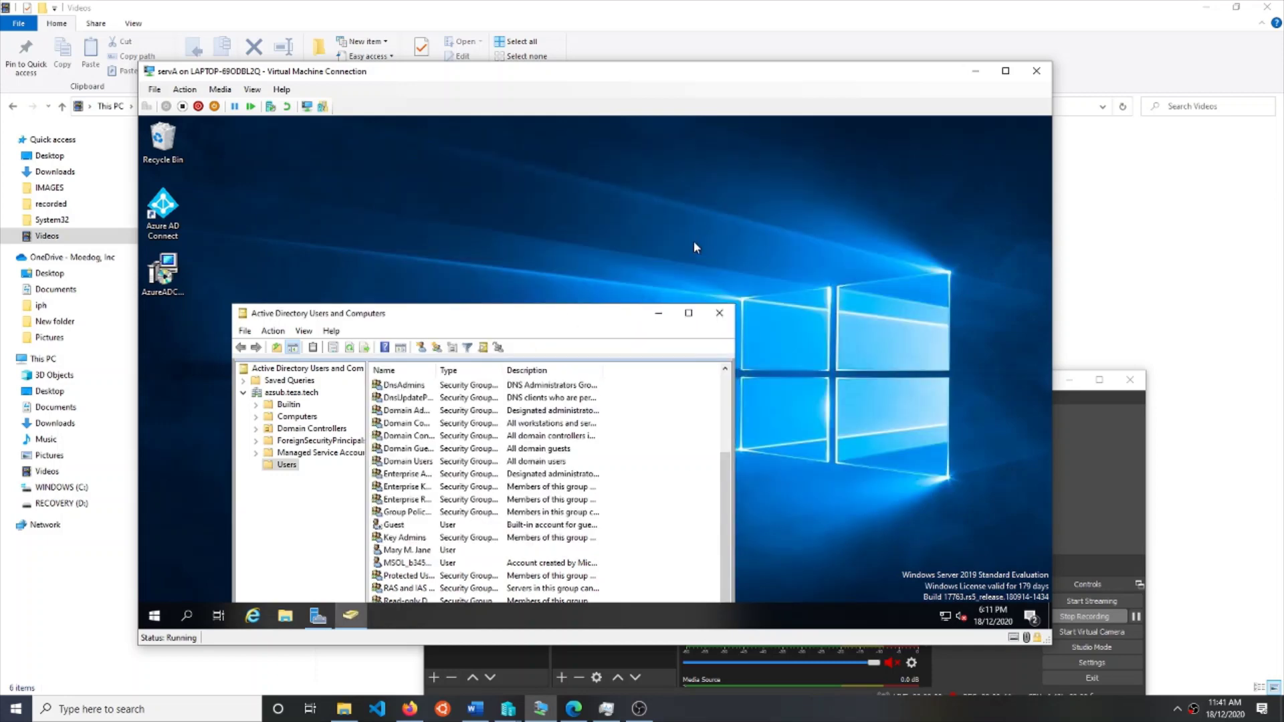
left_click_drag(576, 318, 762, 226)
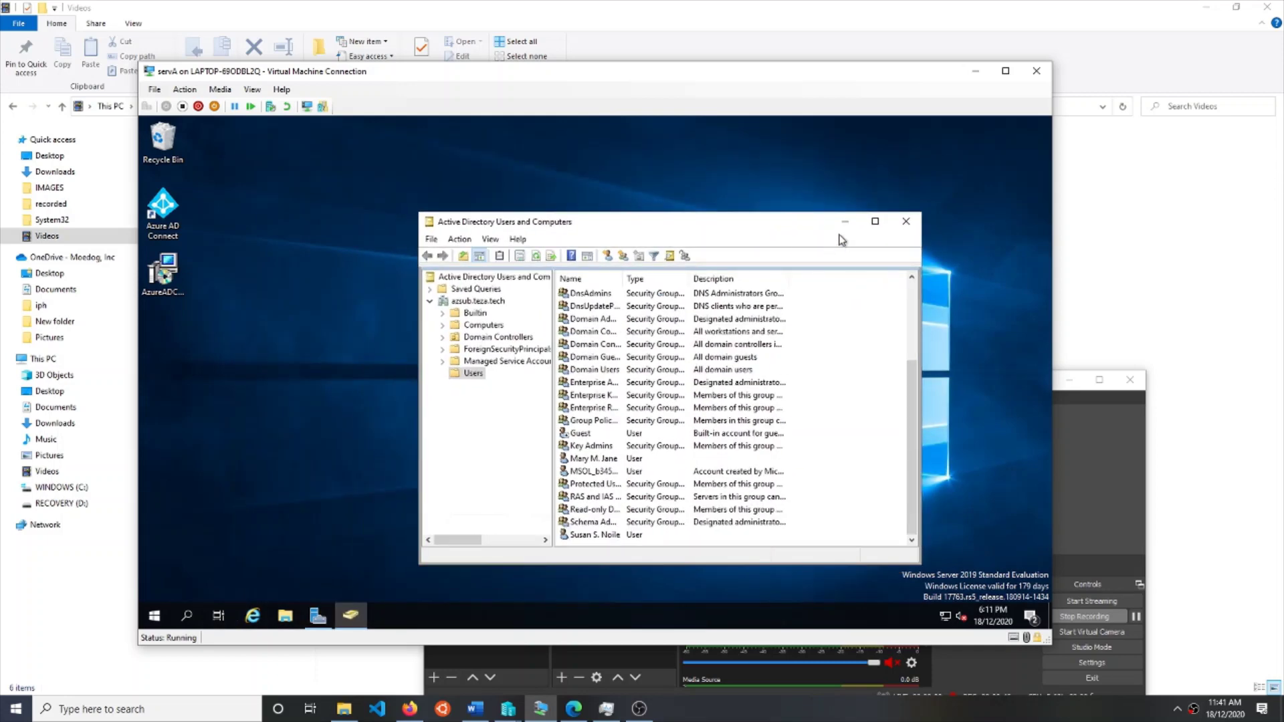
left_click(594, 459)
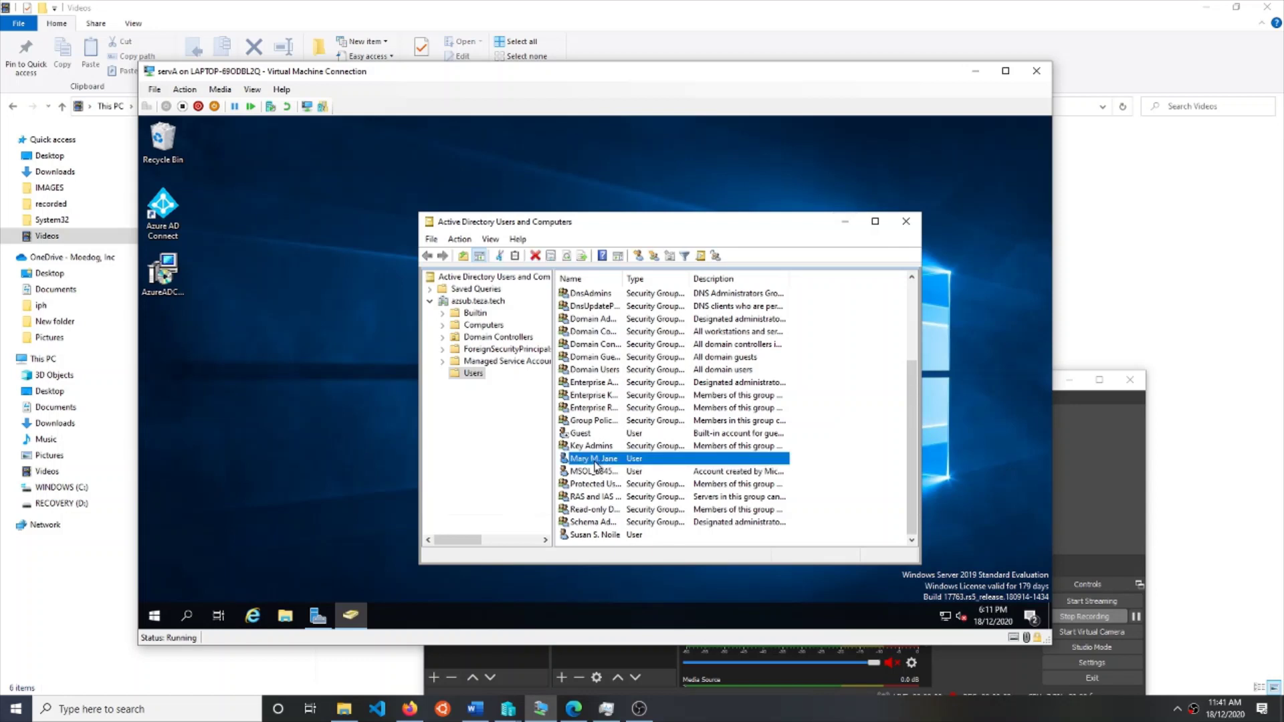
left_click(597, 535)
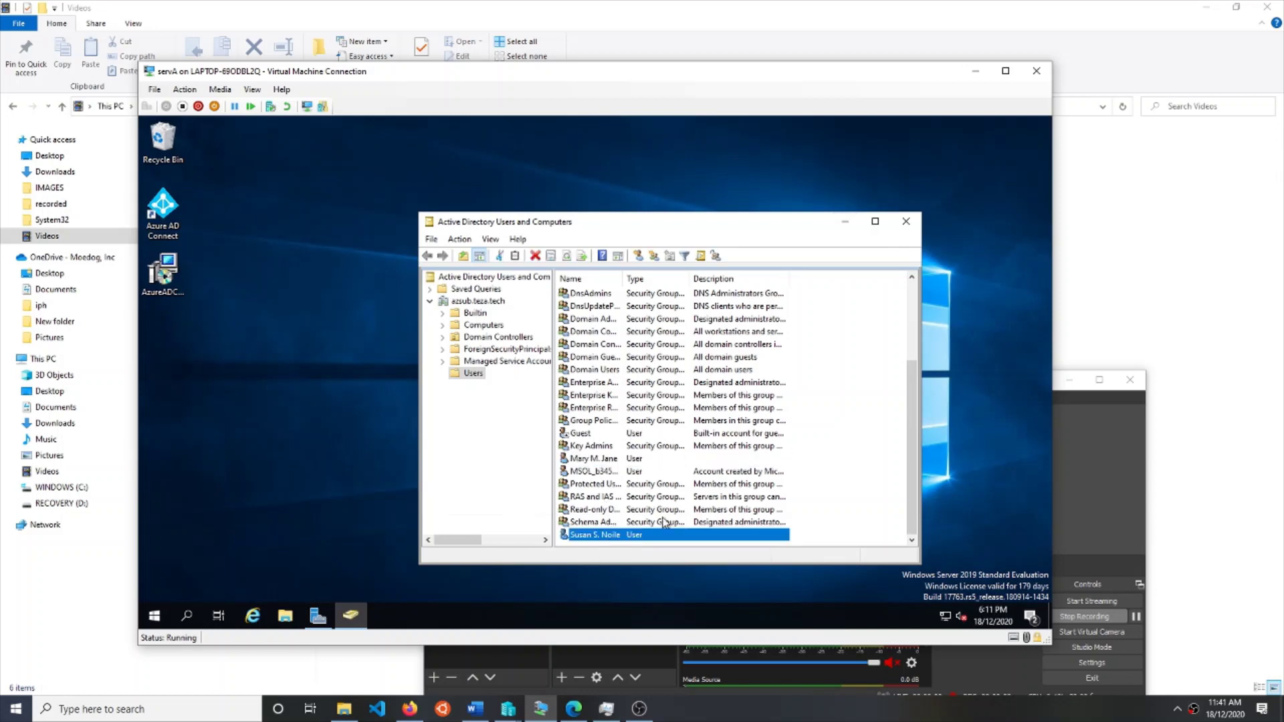
- Switch back to the Azure portal in the Edge browser
left_click(411, 710)
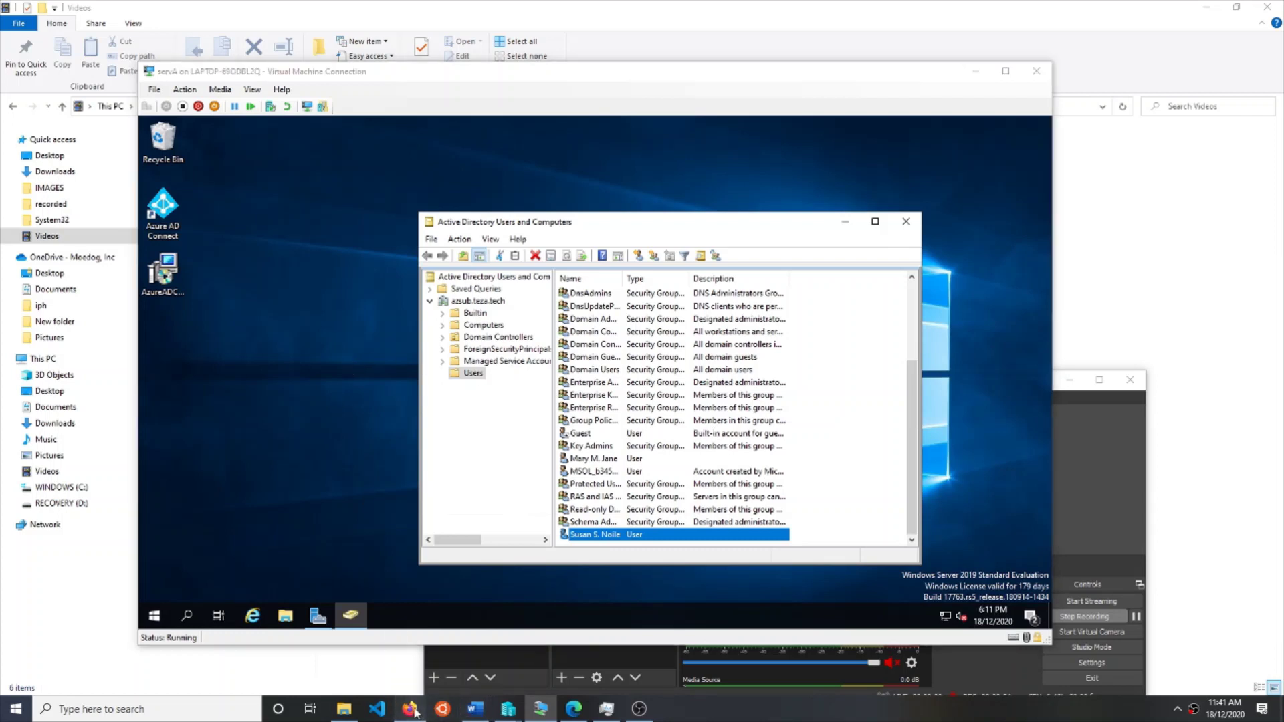
left_click_drag(415, 713, 346, 709)
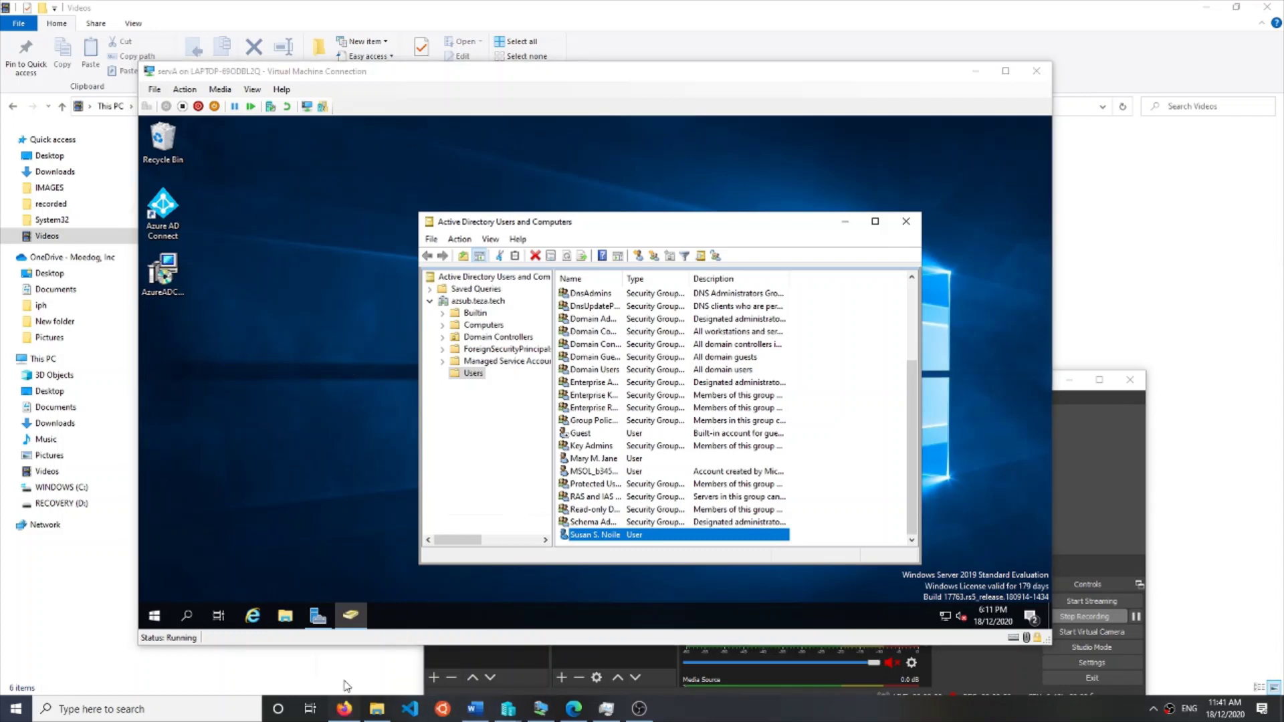
left_click(573, 709)
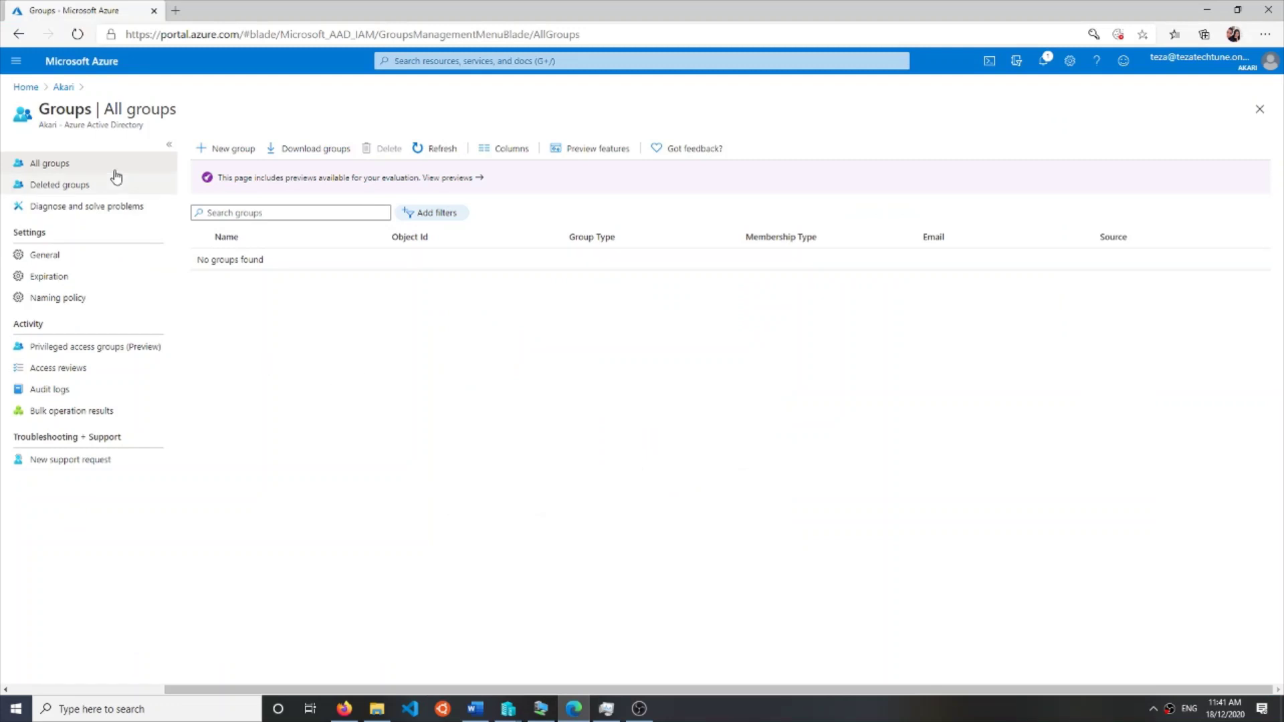
- Go from Home to Azure Active Directory and open its Users list
left_click(26, 87)
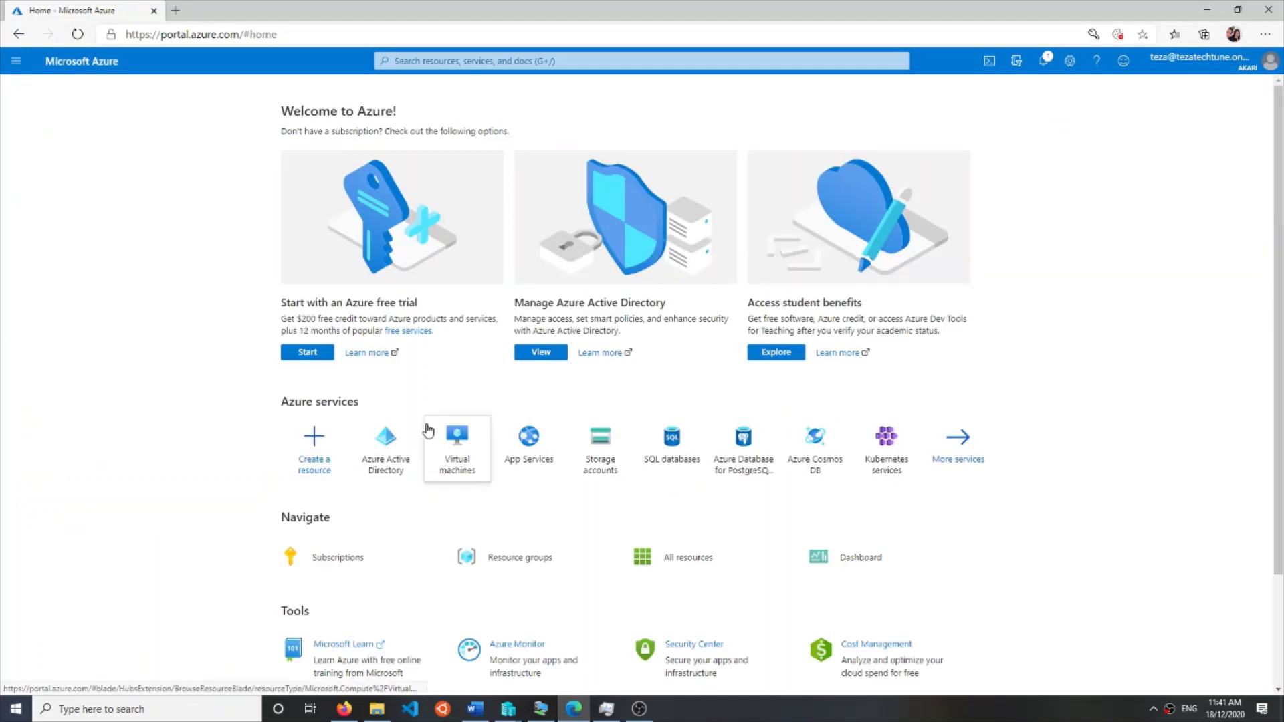
left_click(393, 455)
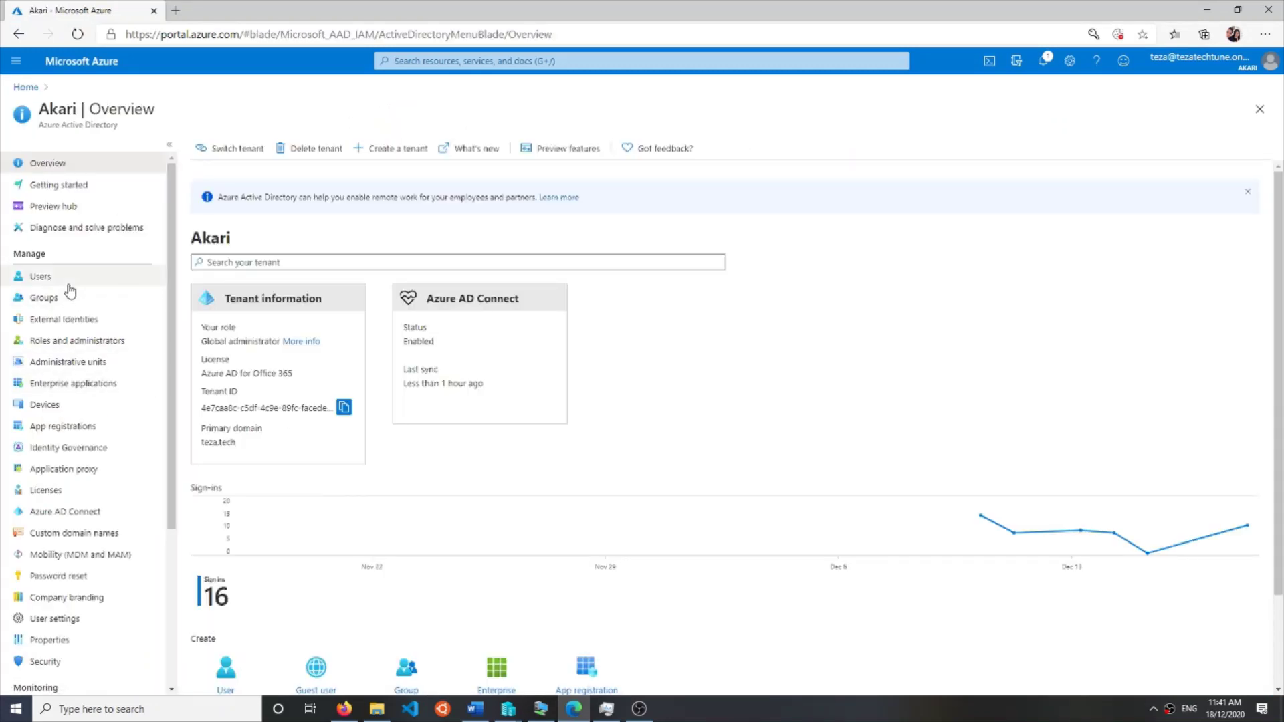
left_click(57, 276)
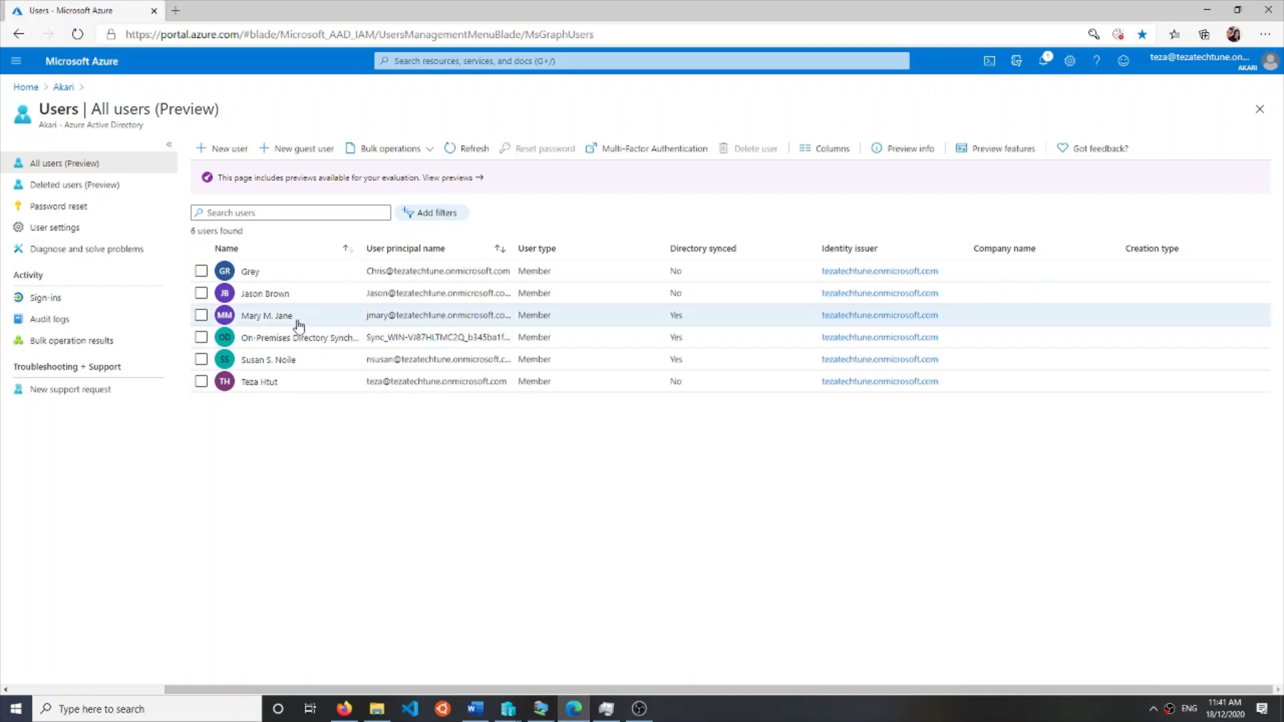
left_click(266, 315)
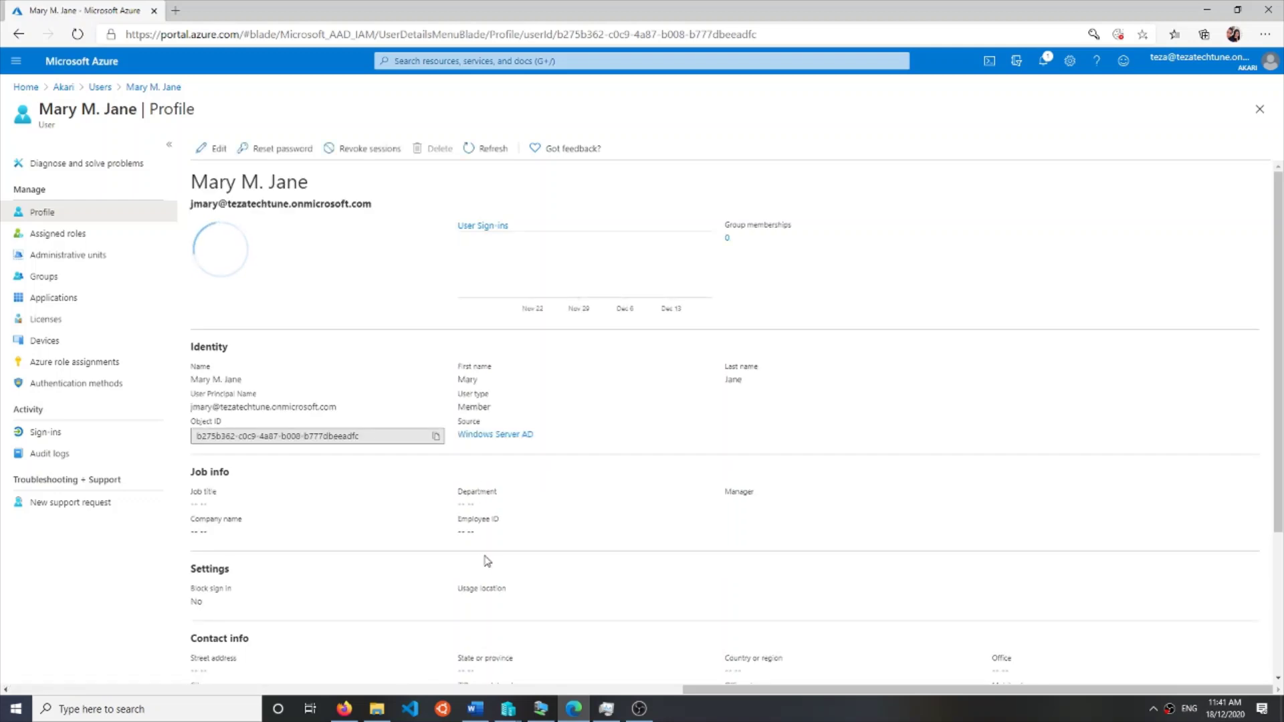
scroll(499, 596, "down", 1)
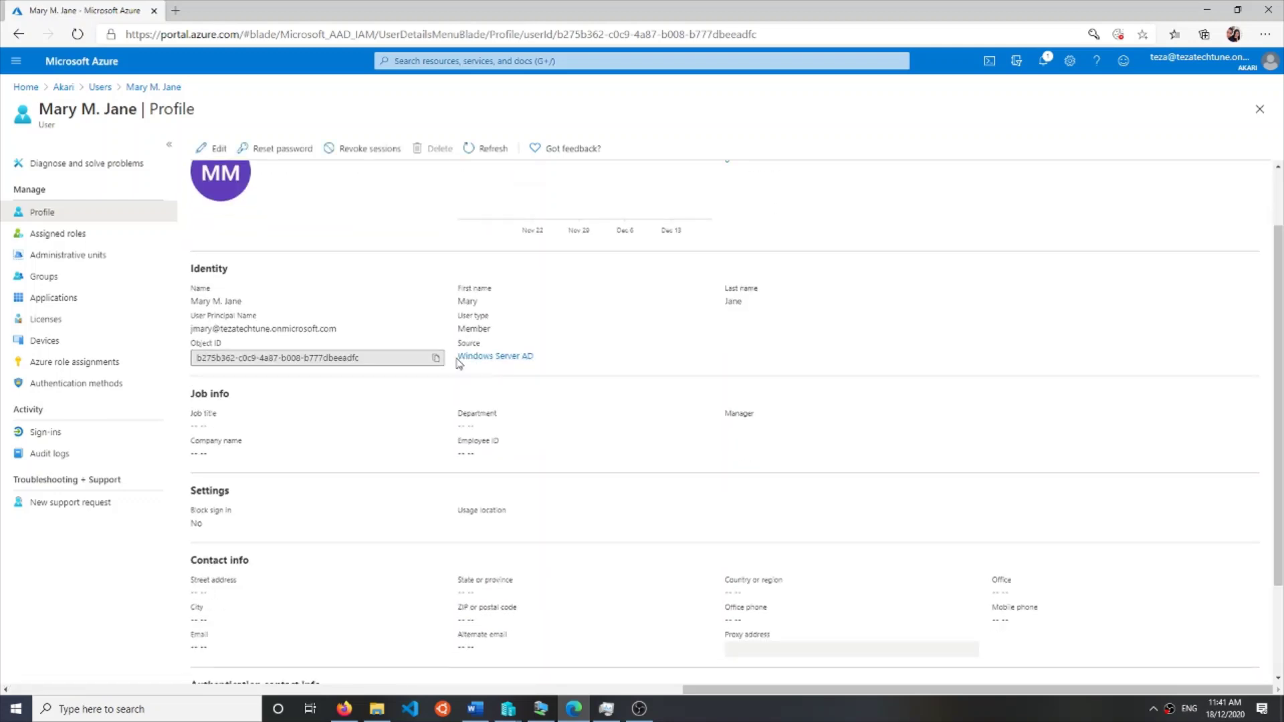
mouse_move(459, 363)
left_mouse_down()
mouse_move(548, 367)
mouse_move(462, 367)
left_mouse_up()
left_click(19, 34)
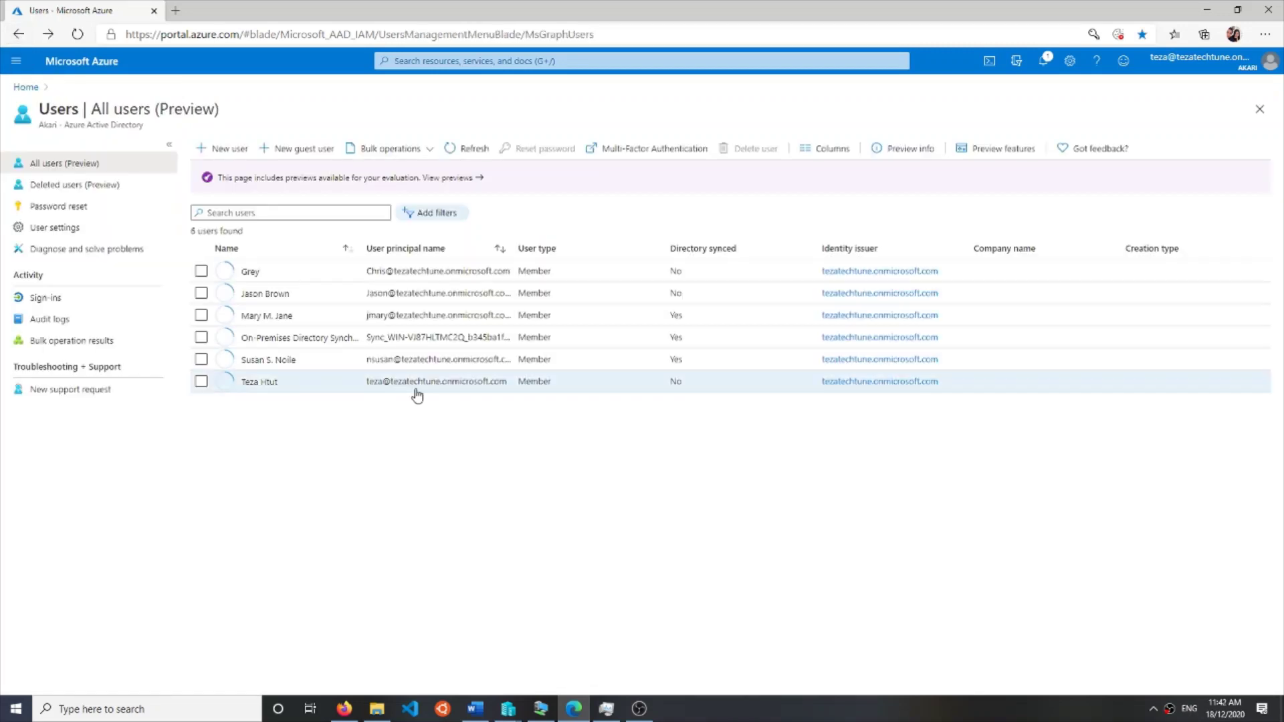
left_click(392, 276)
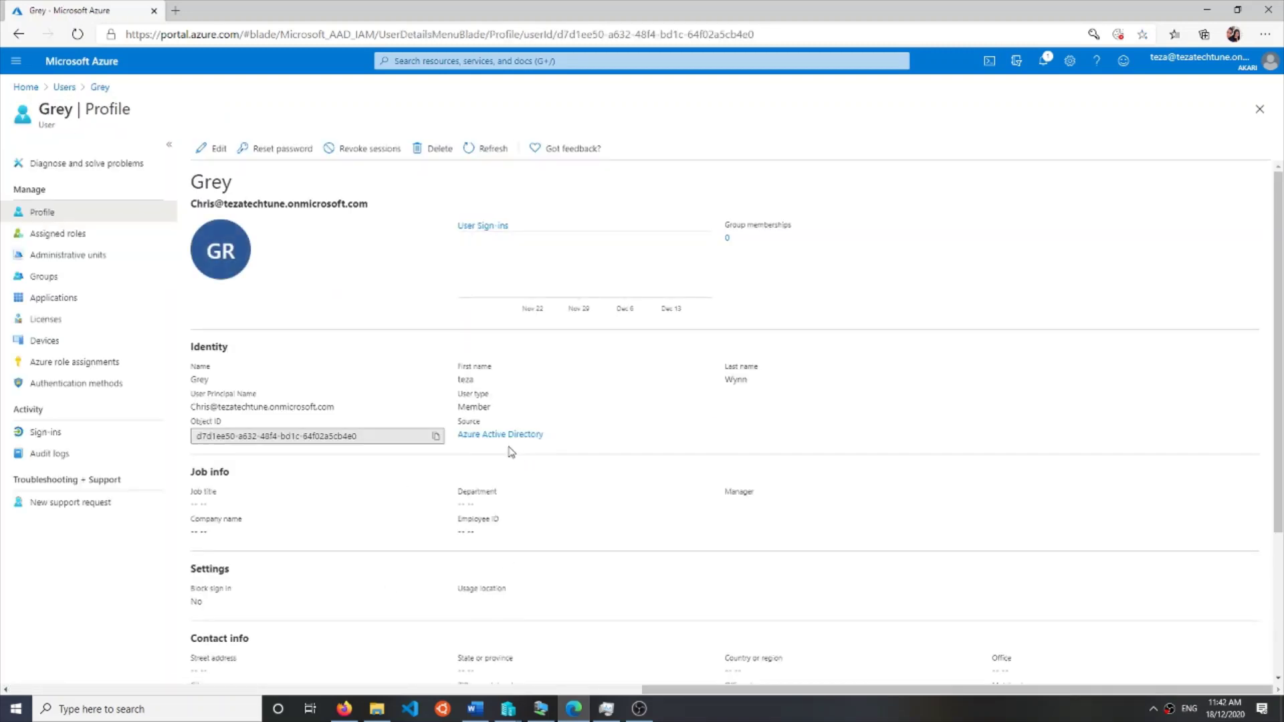
triple_click(468, 444)
left_click(415, 261)
left_click(19, 34)
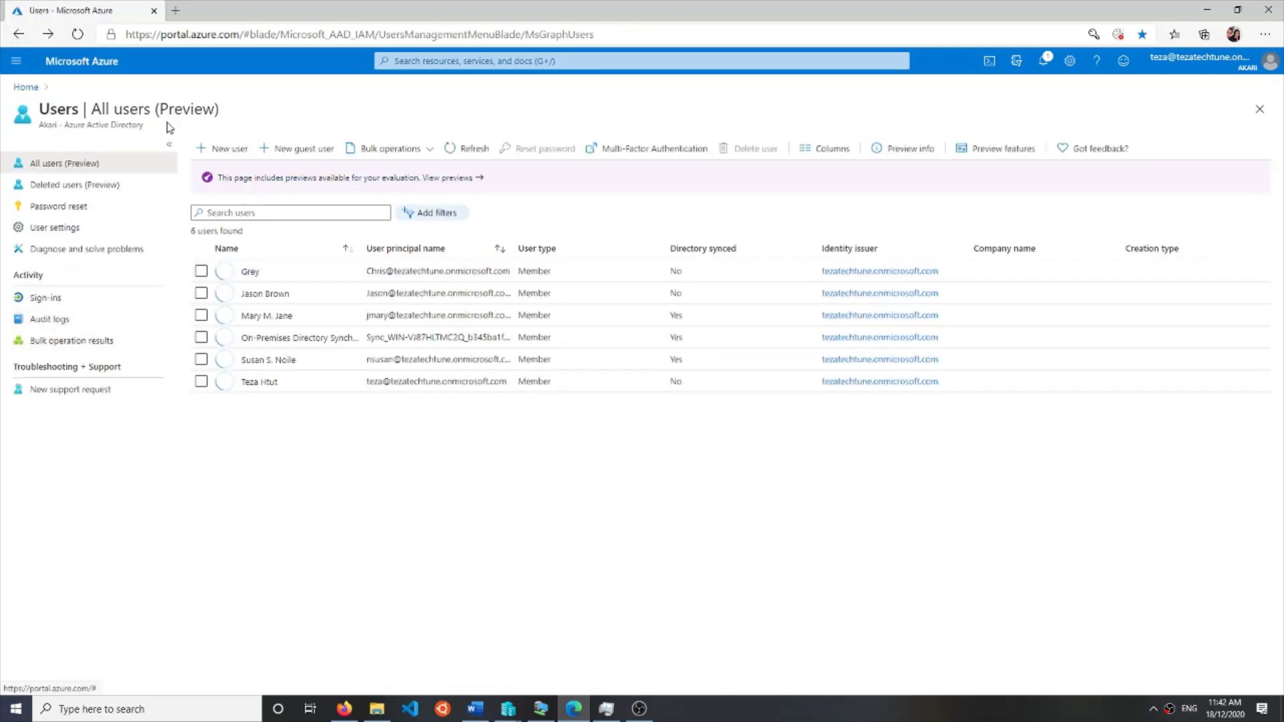
- Go from Home to Azure Active Directory and open Groups to see the six synced security groups
left_click(26, 88)
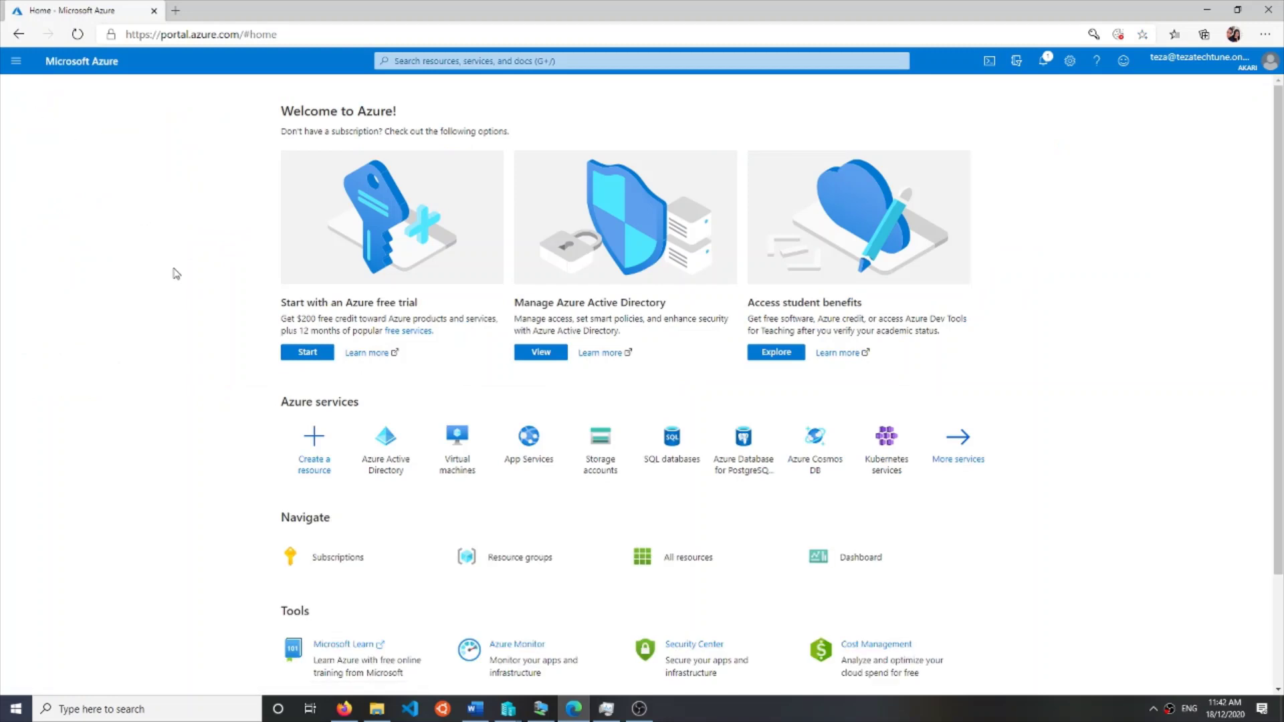
left_click(406, 449)
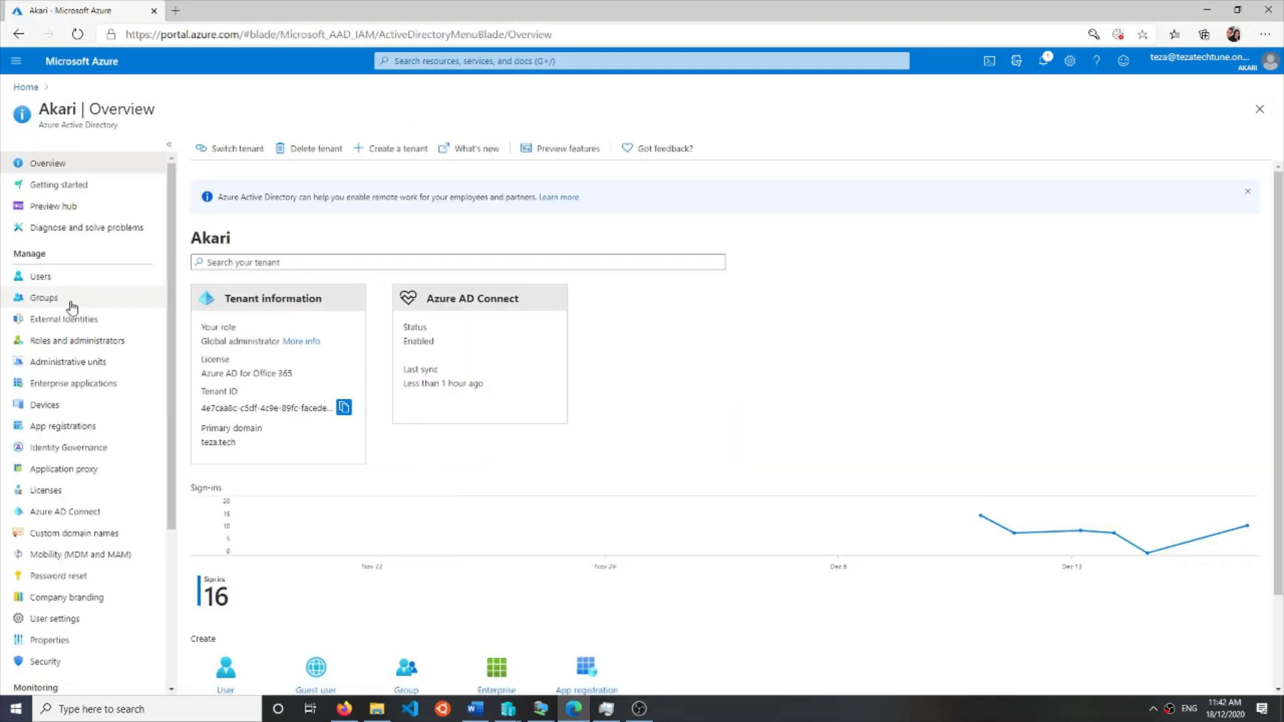
left_click(72, 302)
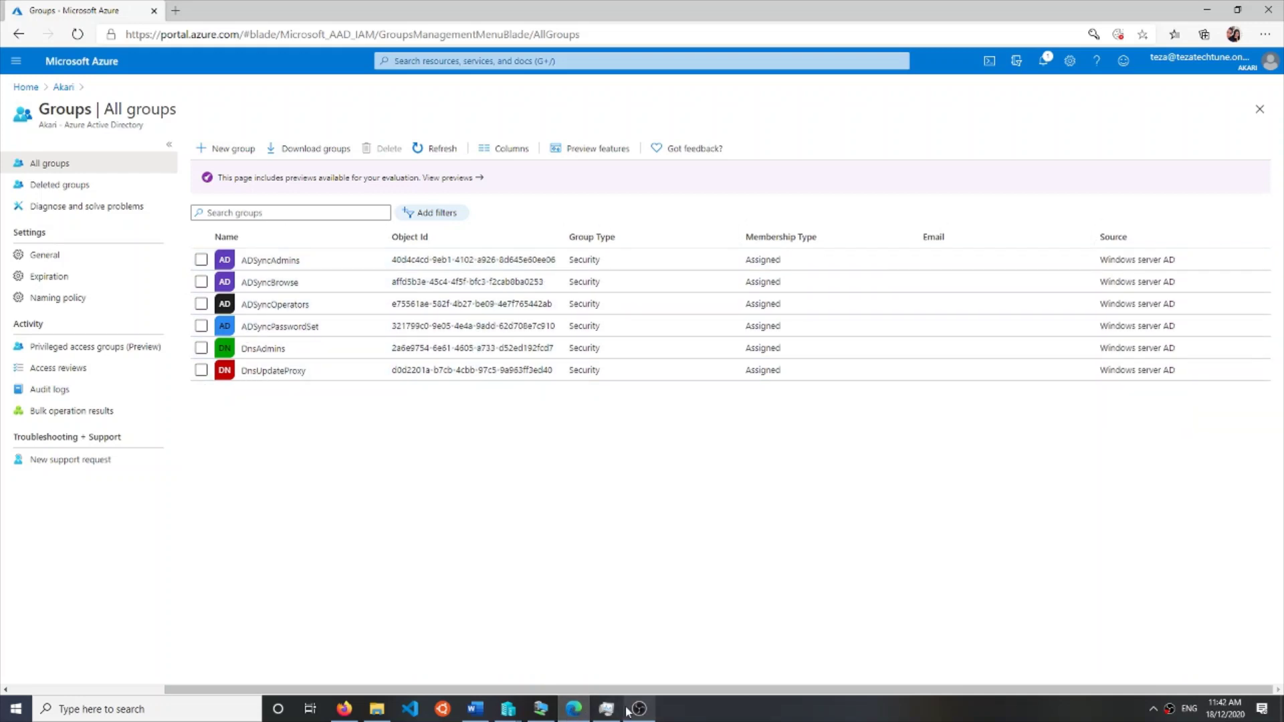
- Bring the server's virtual machine window forward, showing the on-premises Users container in Active Directory Users and Computers
mouse_move(543, 711)
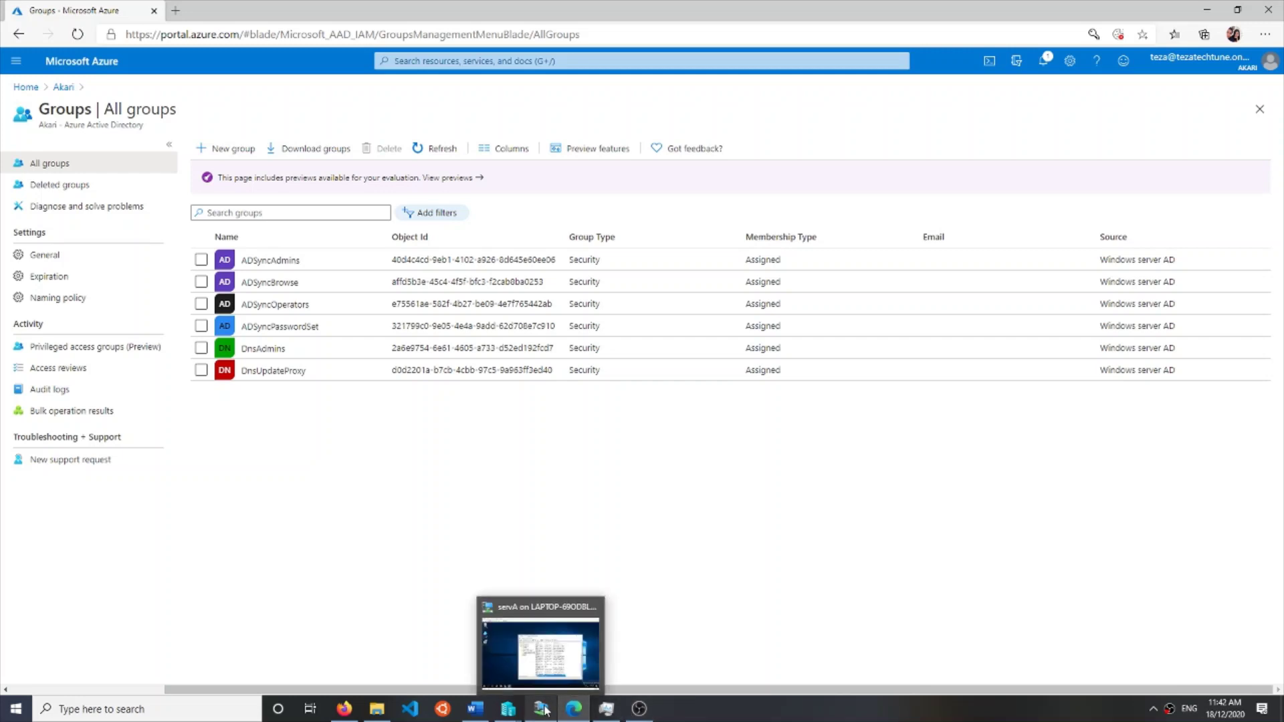
left_click(540, 652)
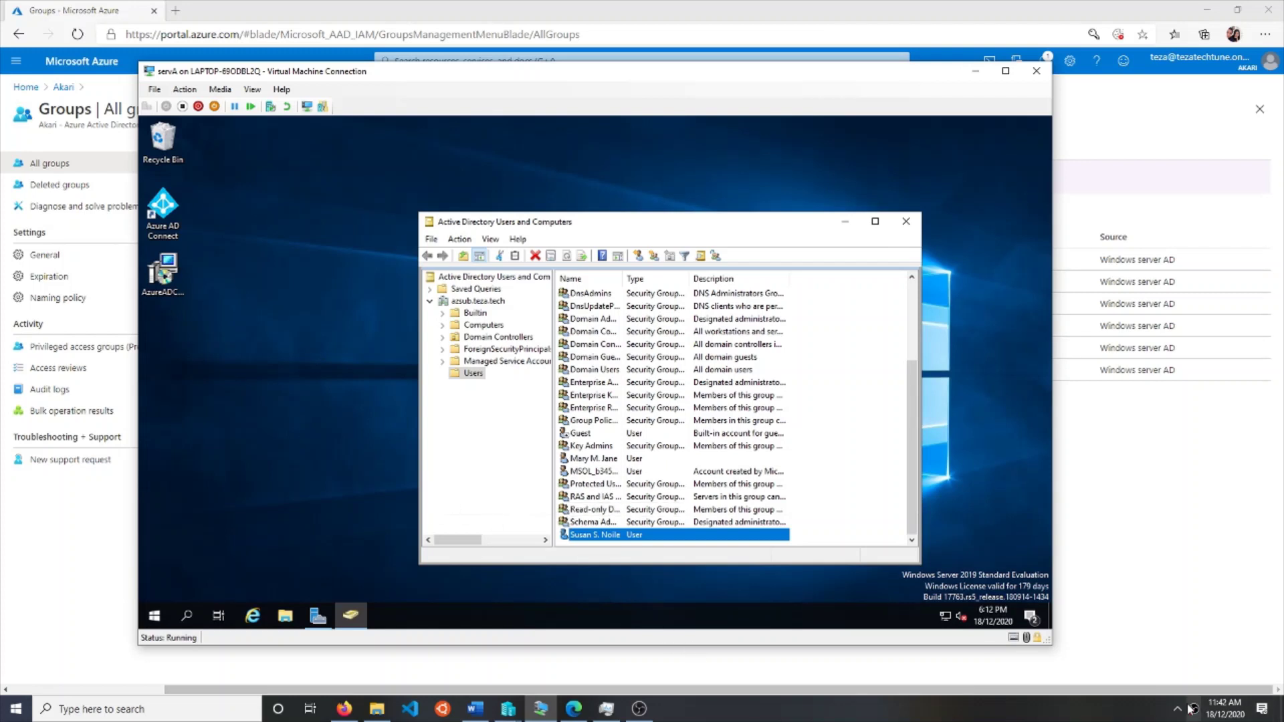
left_click(639, 708)
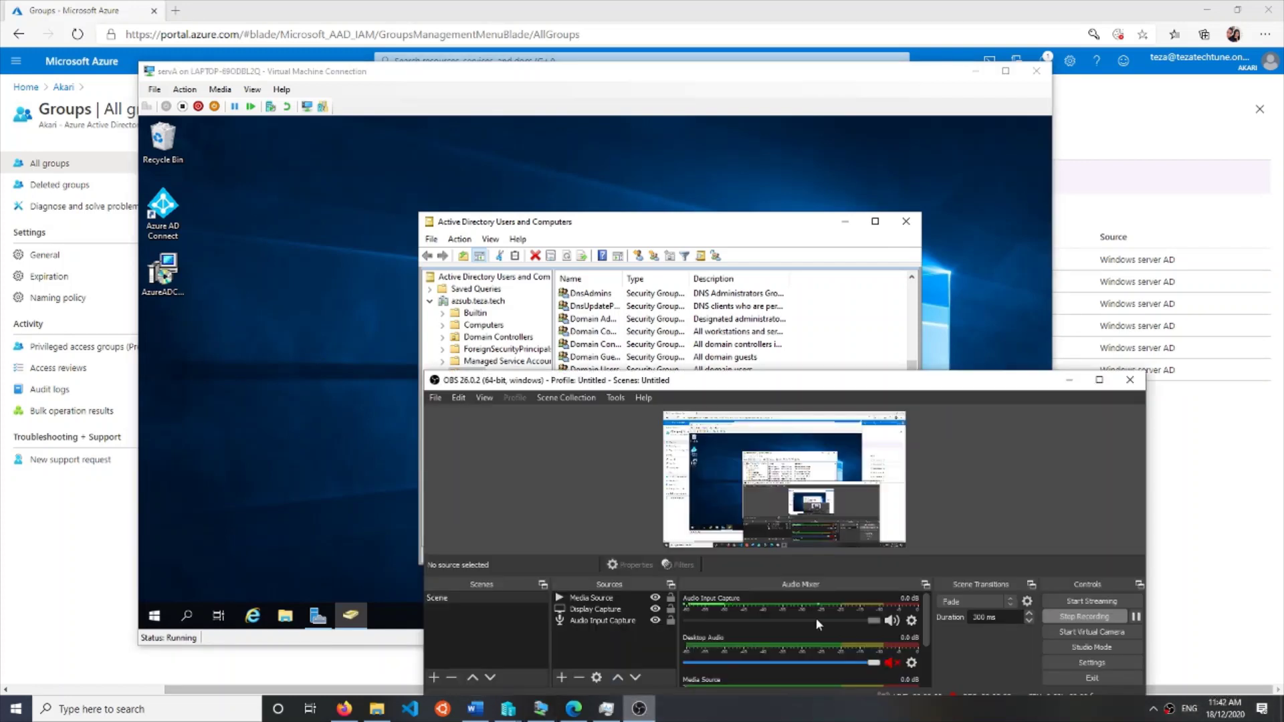